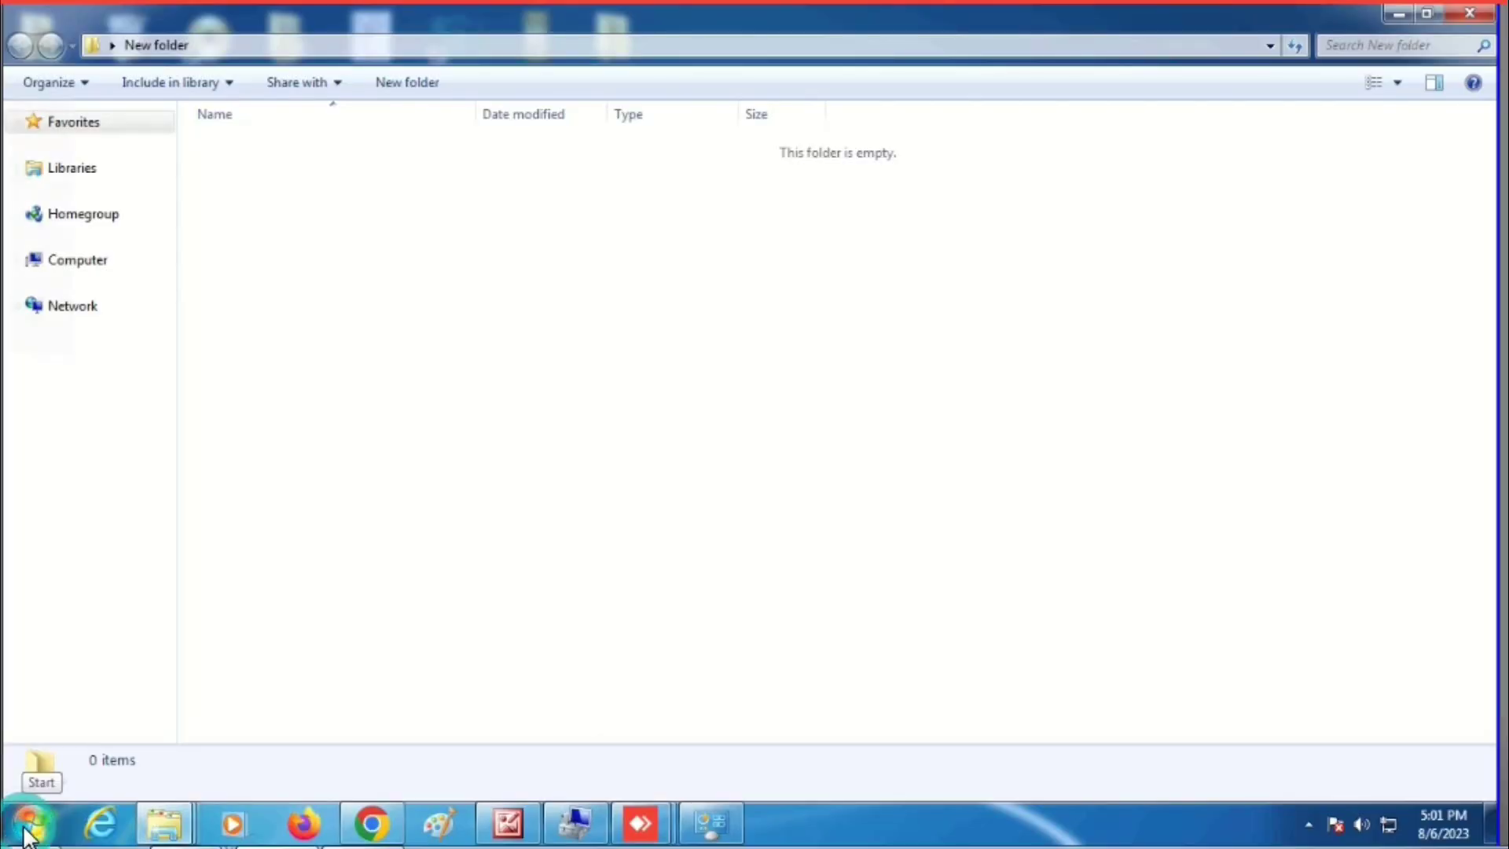
{"action": "left_click", "coordinate": [22, 830]}
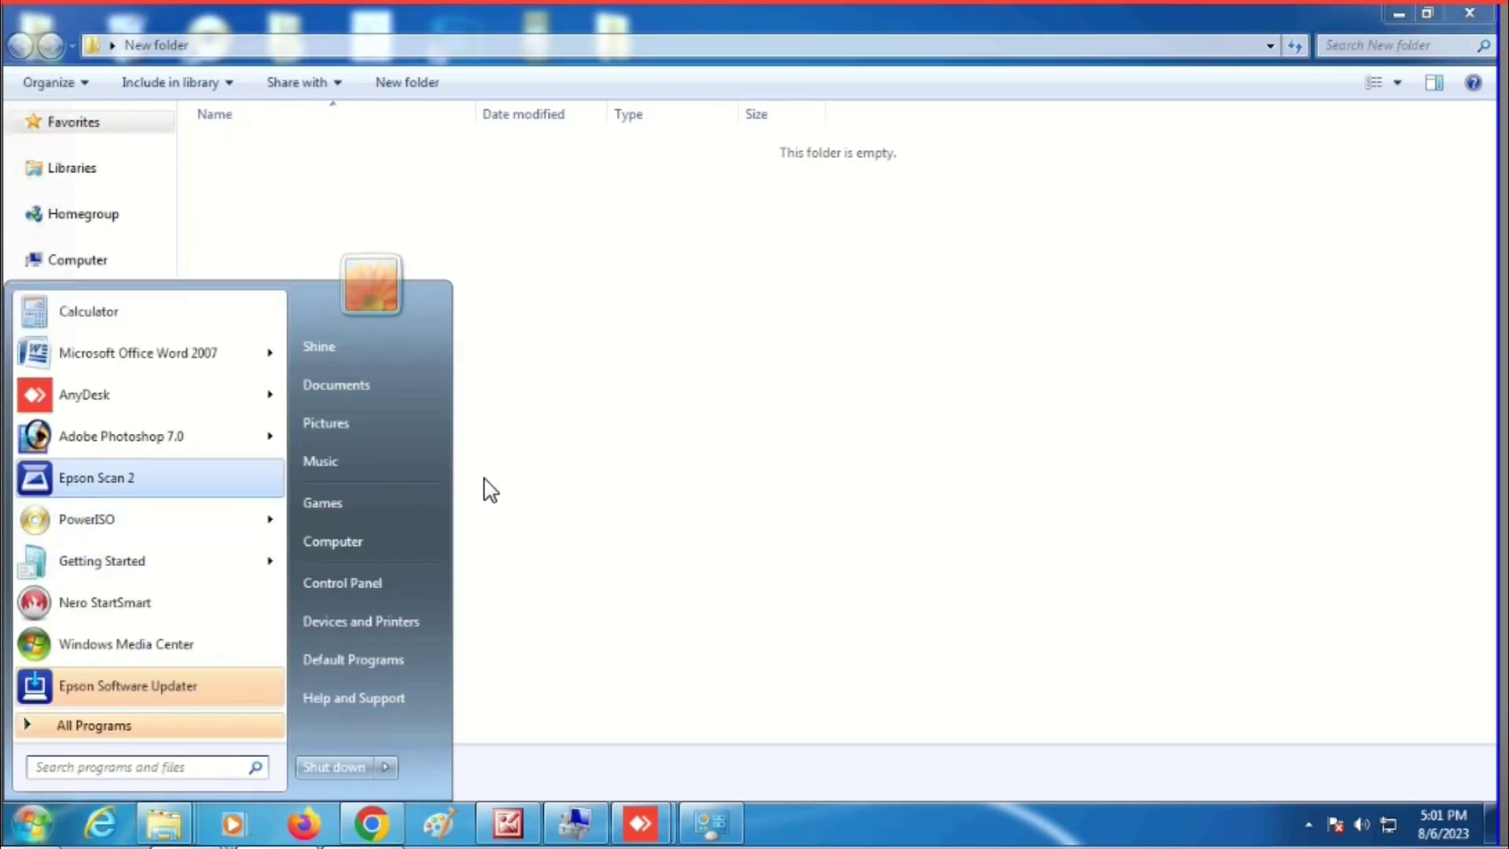
{"action": "right_click", "coordinate": [344, 541]}
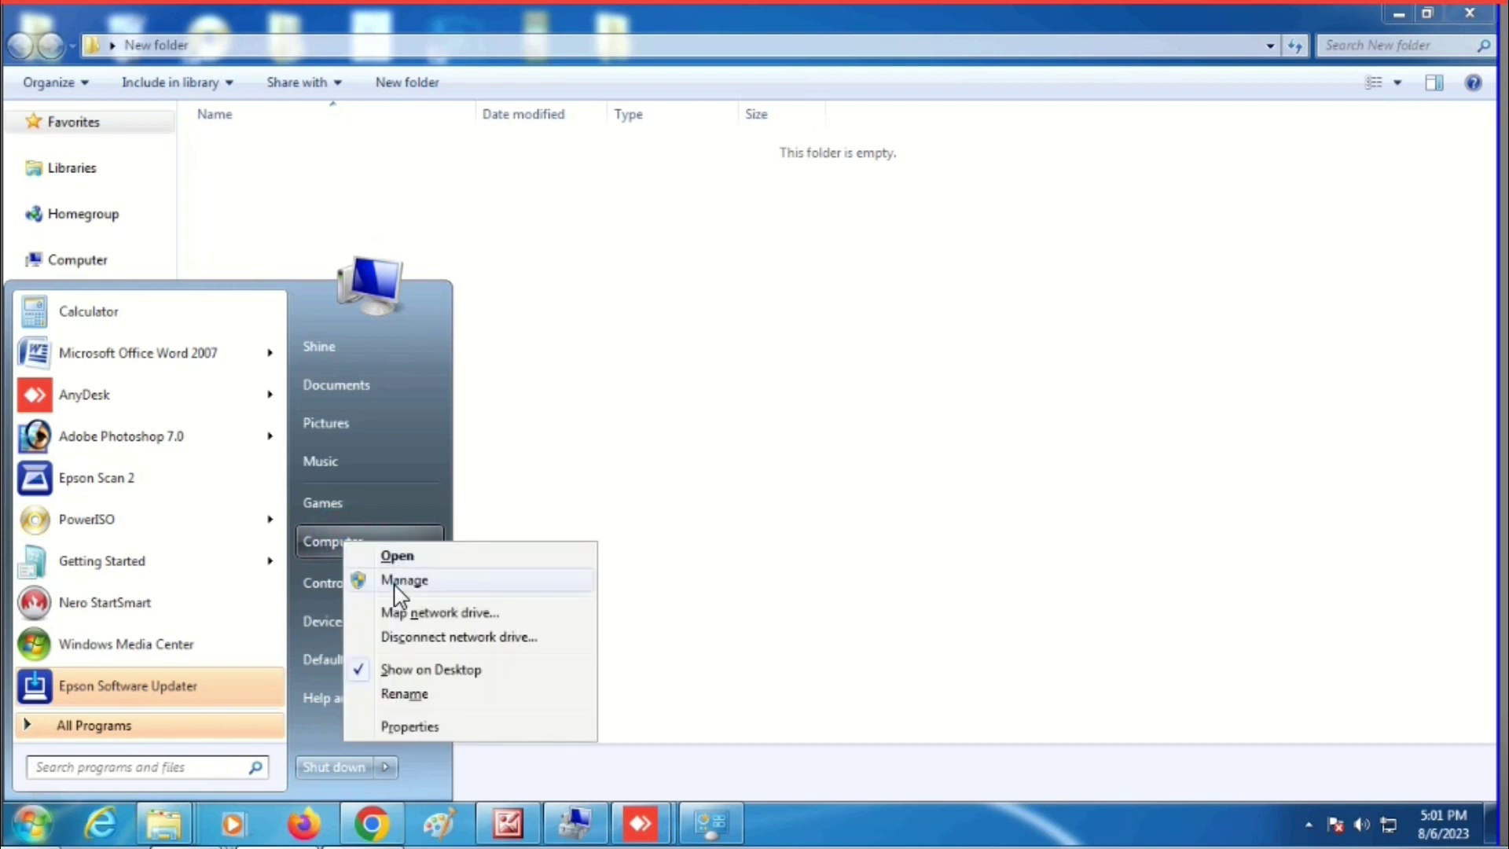
{"action": "left_click", "coordinate": [617, 494]}
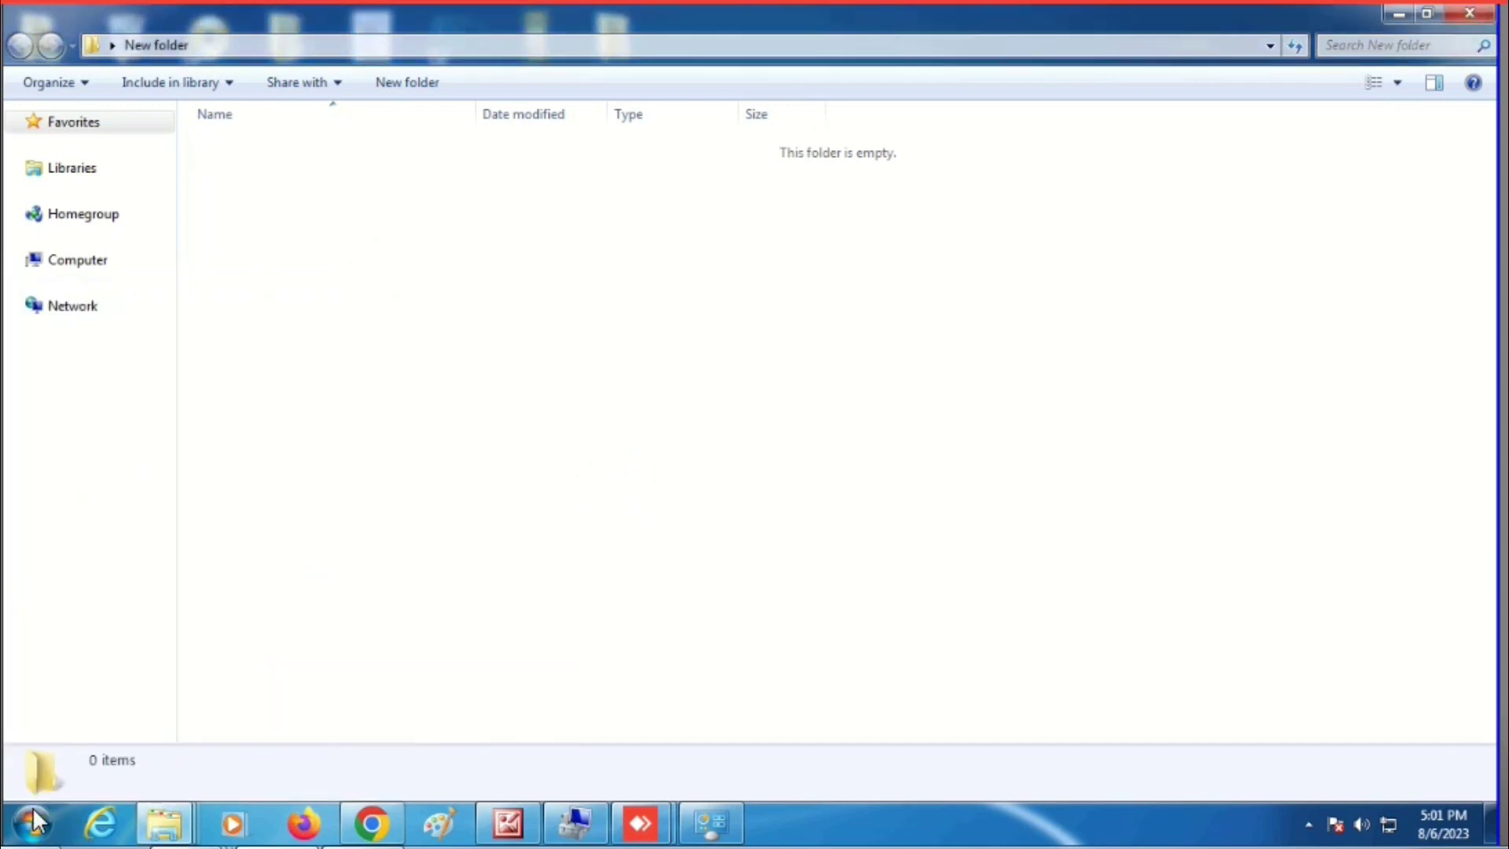
Check how the connected printer is listed under Unspecified in Devices and Printers, and close the window
{"action": "left_click", "coordinate": [36, 827]}
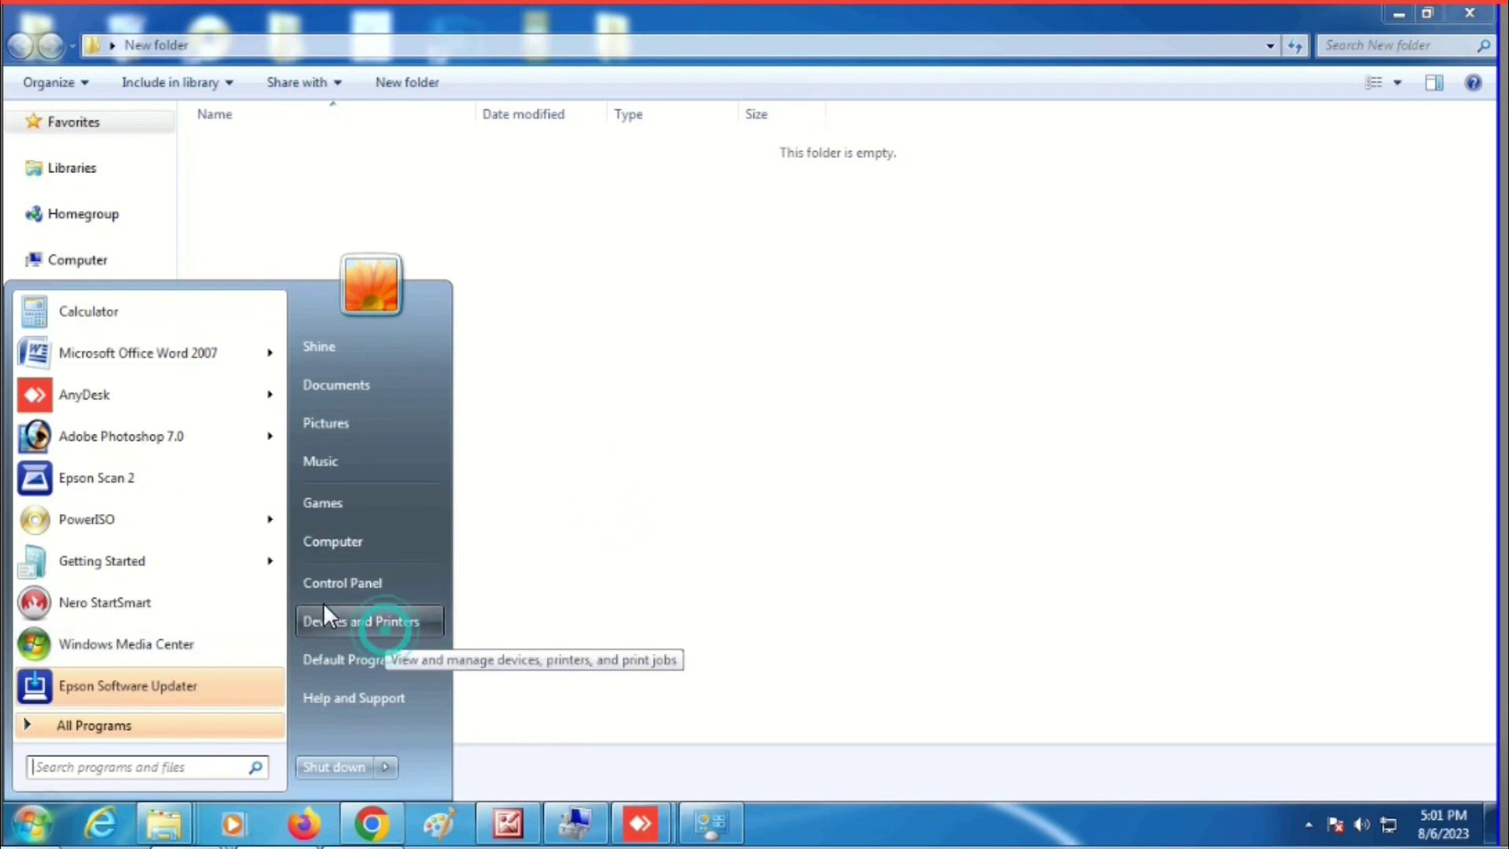
{"action": "left_click", "coordinate": [338, 621]}
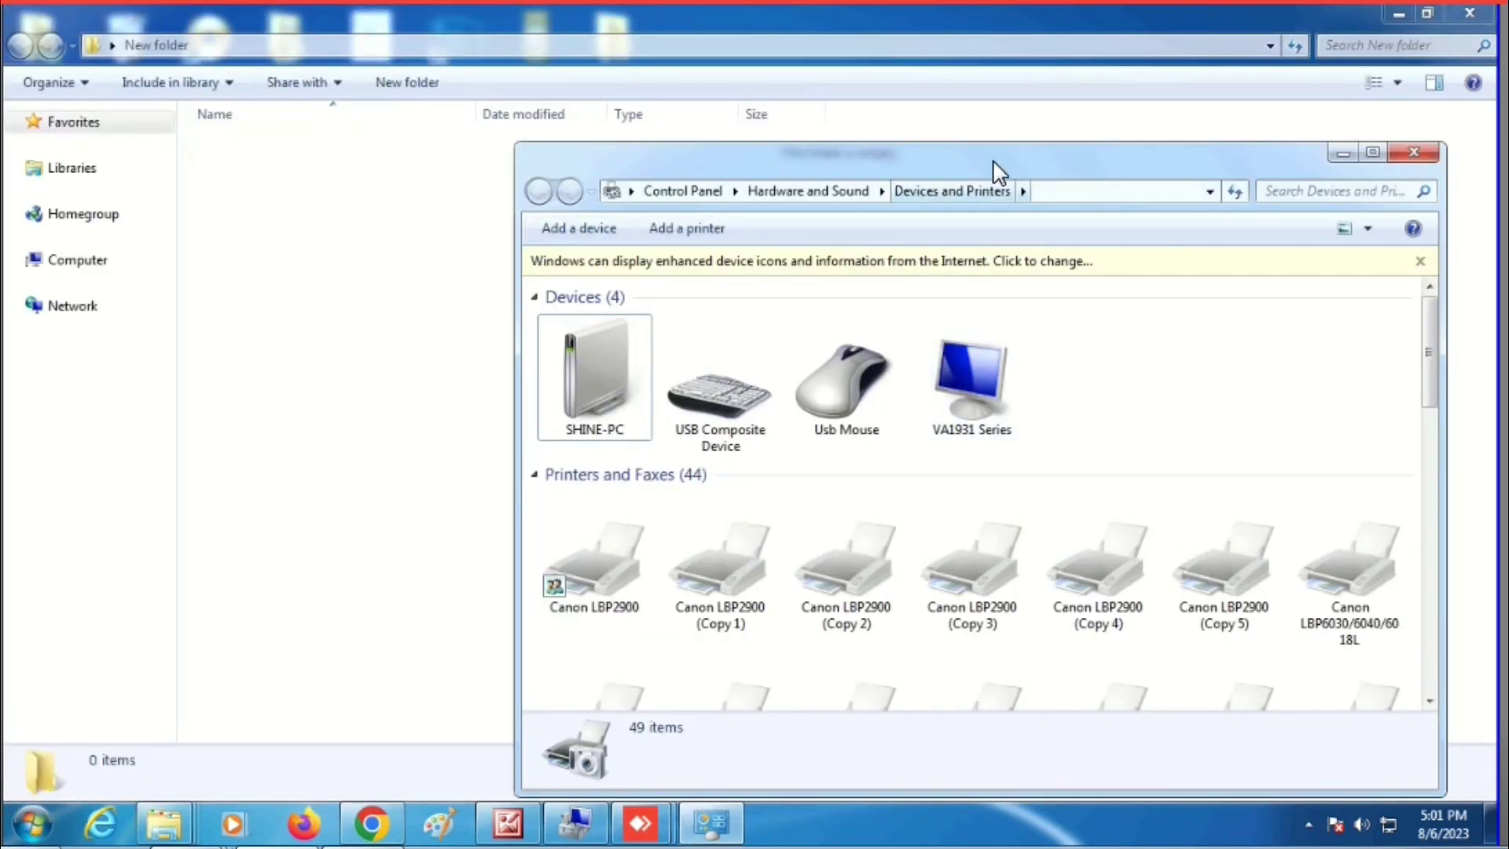
{"action": "double_click", "coordinate": [993, 158]}
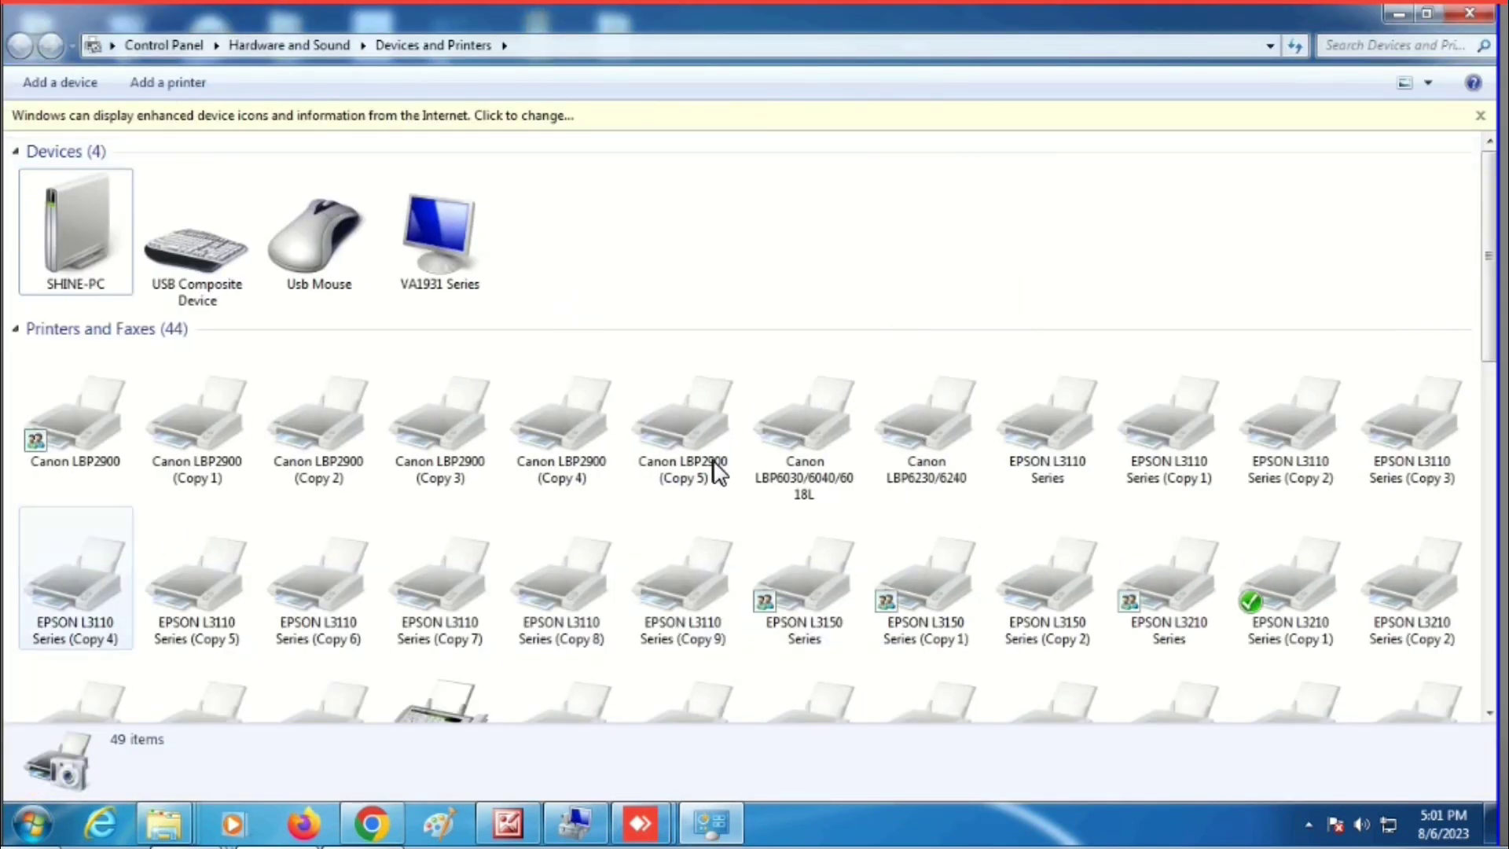
{"action": "scroll", "coordinate": [691, 487], "scroll_direction": "down", "scroll_amount": 5}
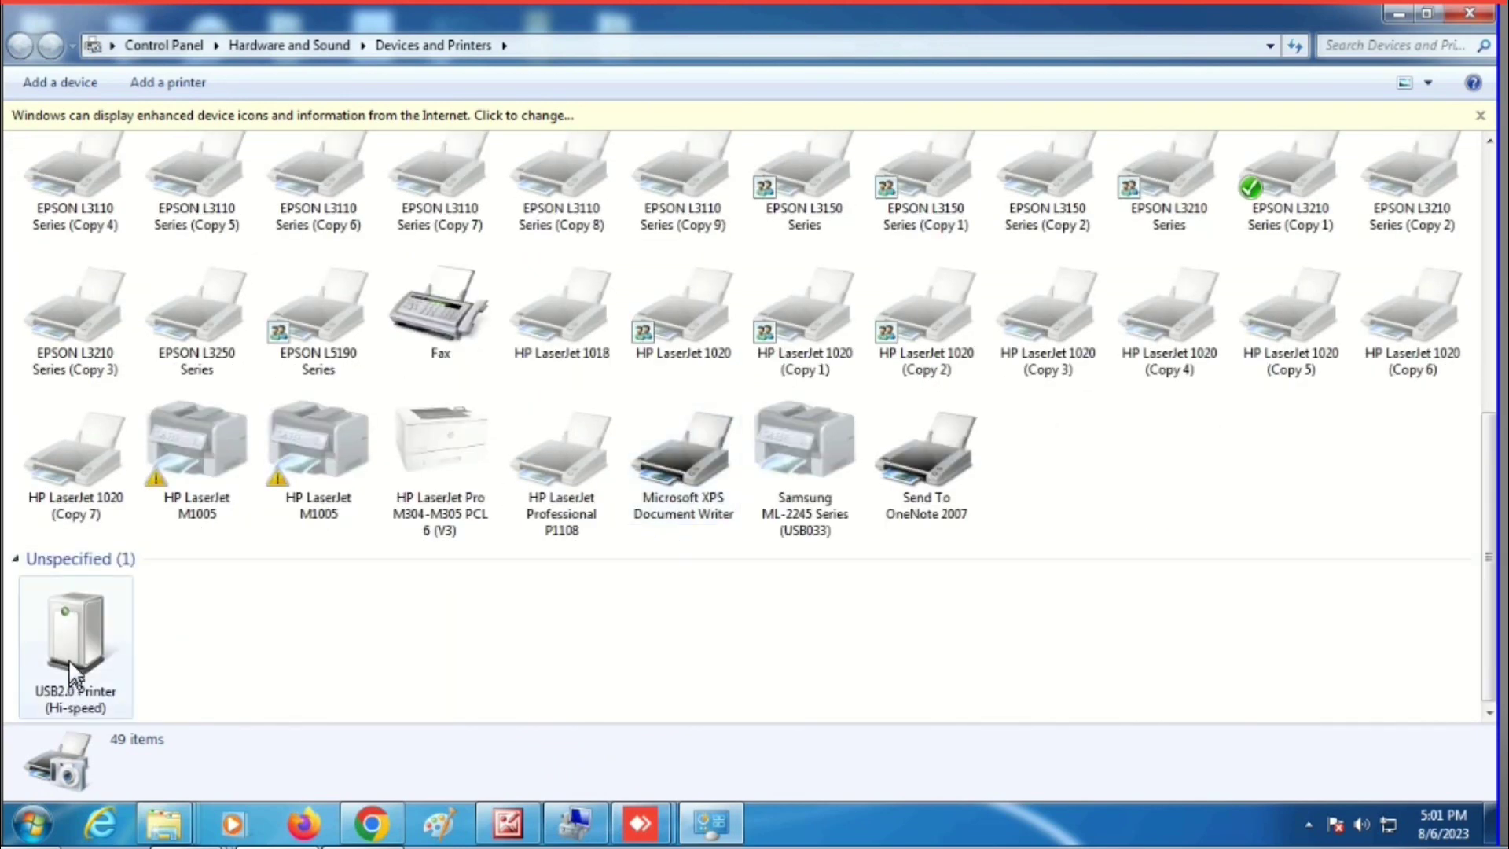
{"action": "left_click", "coordinate": [69, 635]}
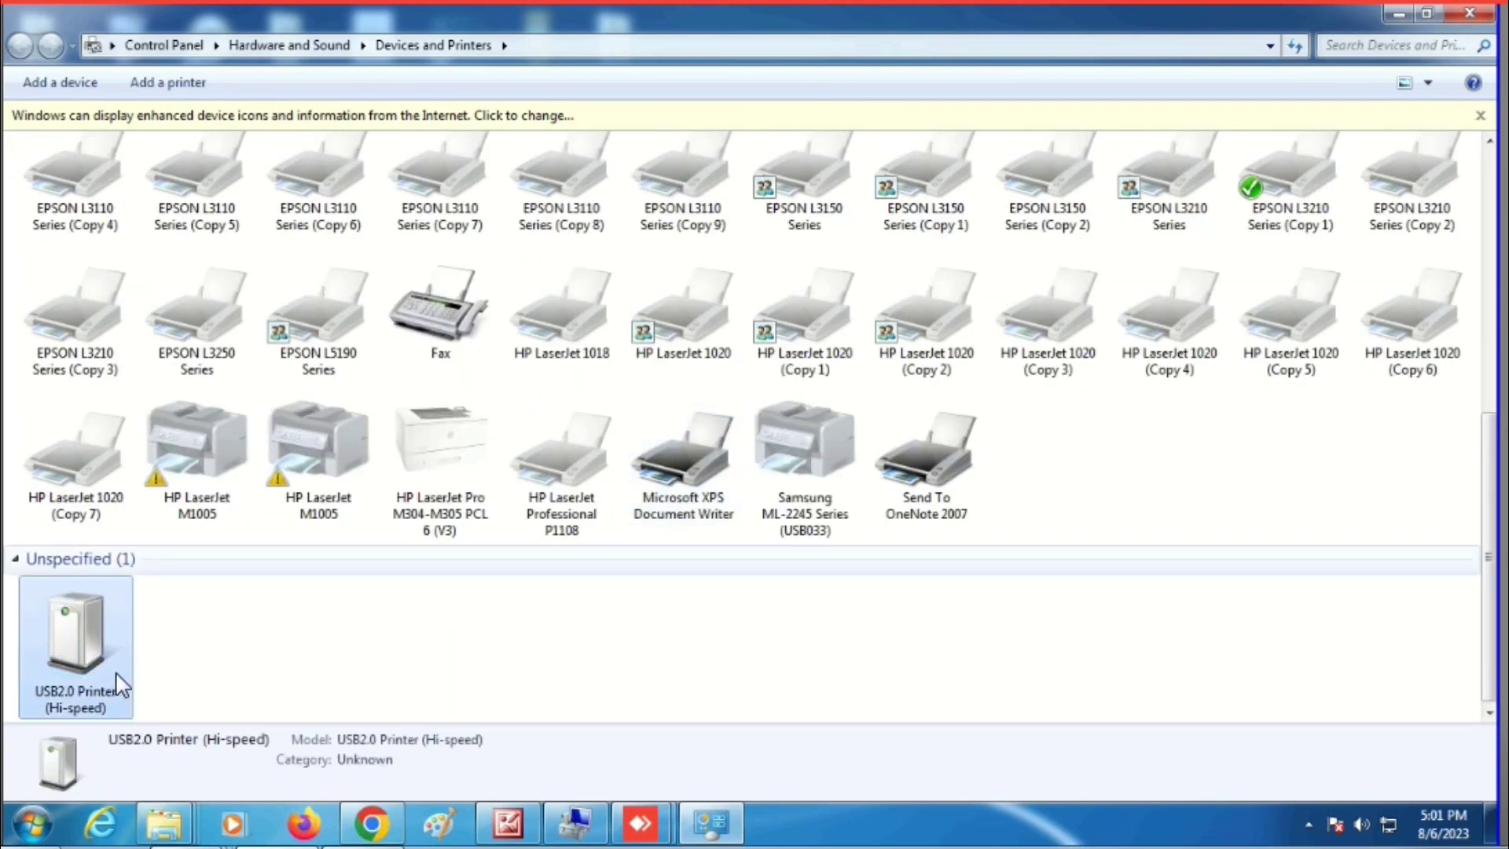
{"action": "left_click", "coordinate": [1471, 16]}
Paste the copied firmware archive FWCJ65TL_XD07L7 (1) into the empty New folder
{"action": "right_click", "coordinate": [639, 234]}
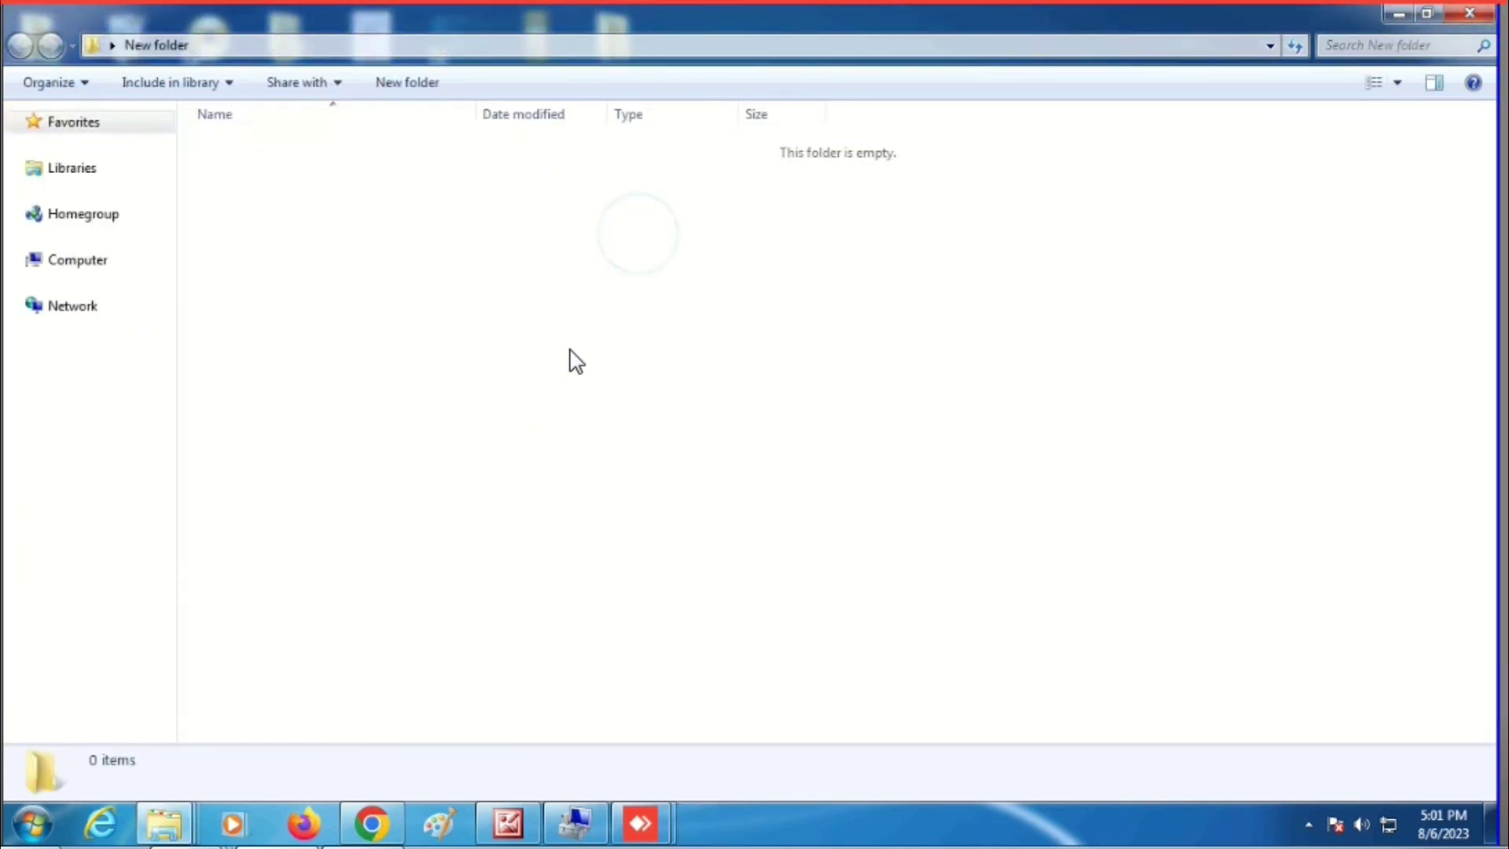
{"action": "left_click", "coordinate": [684, 385]}
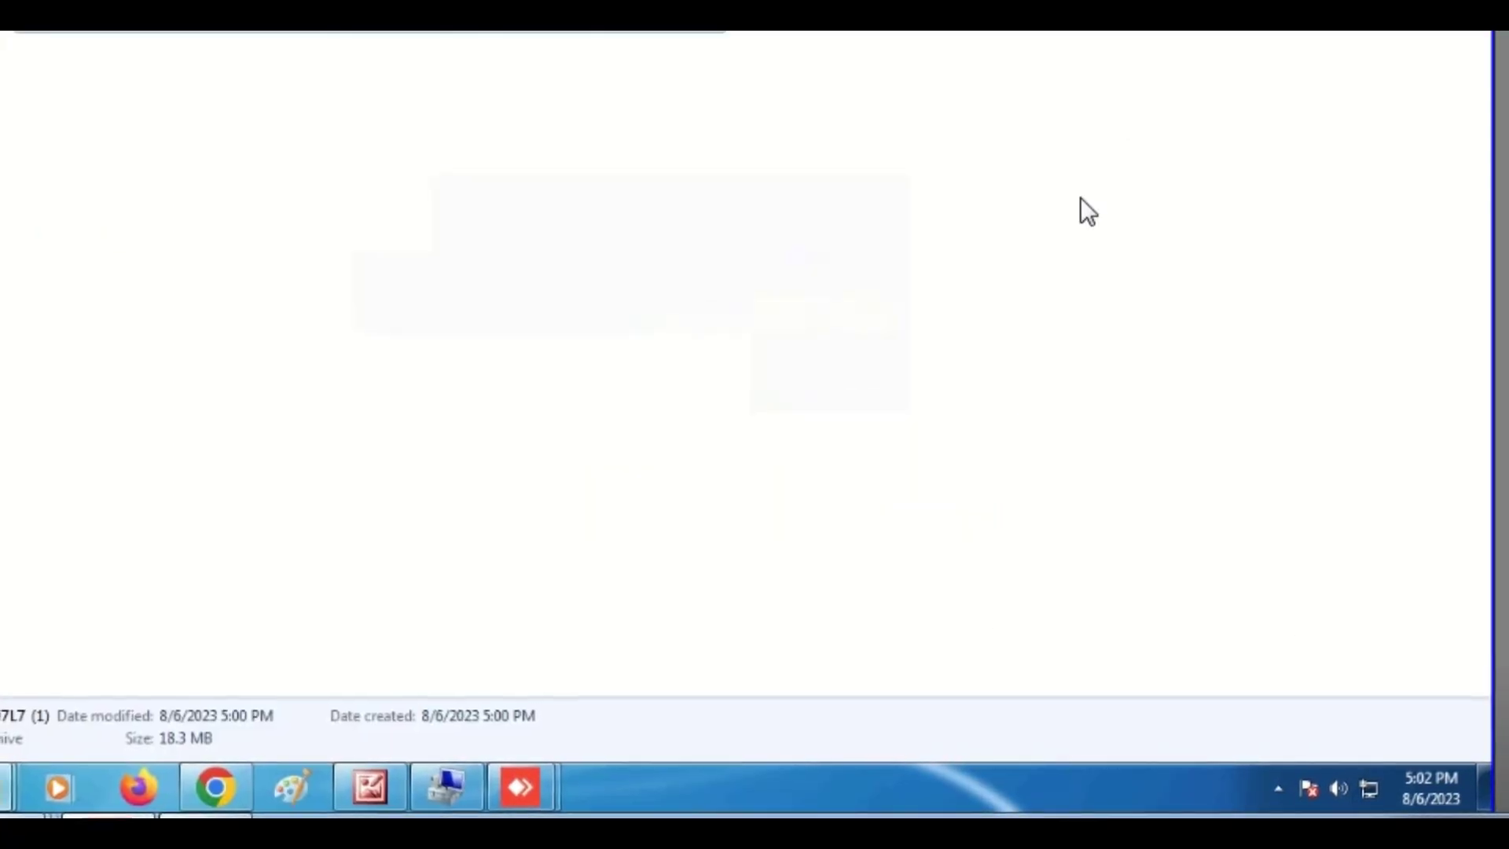
{"action": "left_click", "coordinate": [888, 343]}
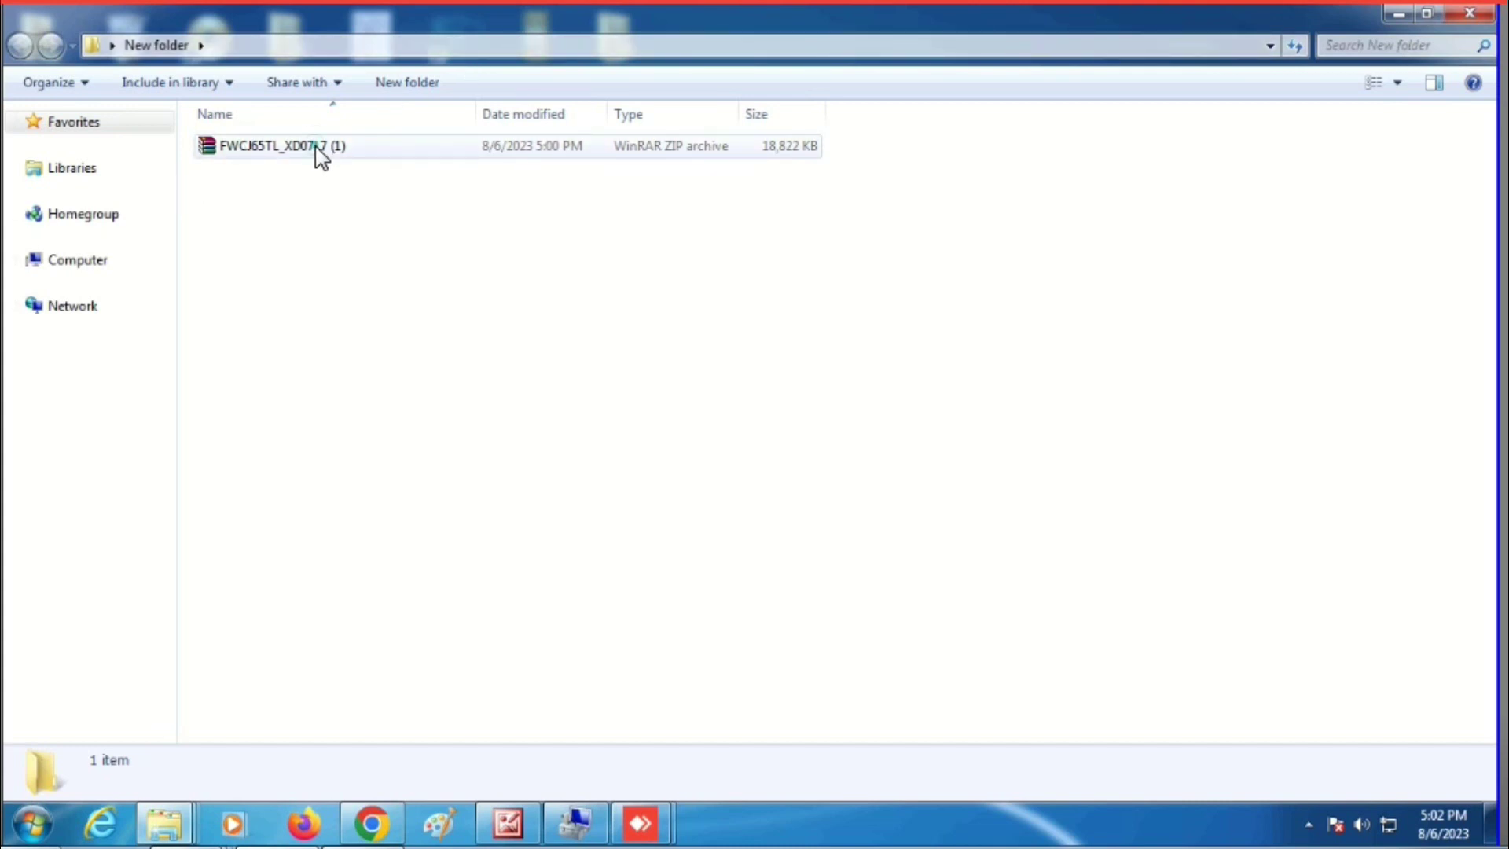
Open the FWCJ65TL_XD07L7 (1) archive, run the updater application inside it and allow it to make changes to the computer
{"action": "double_click", "coordinate": [318, 149]}
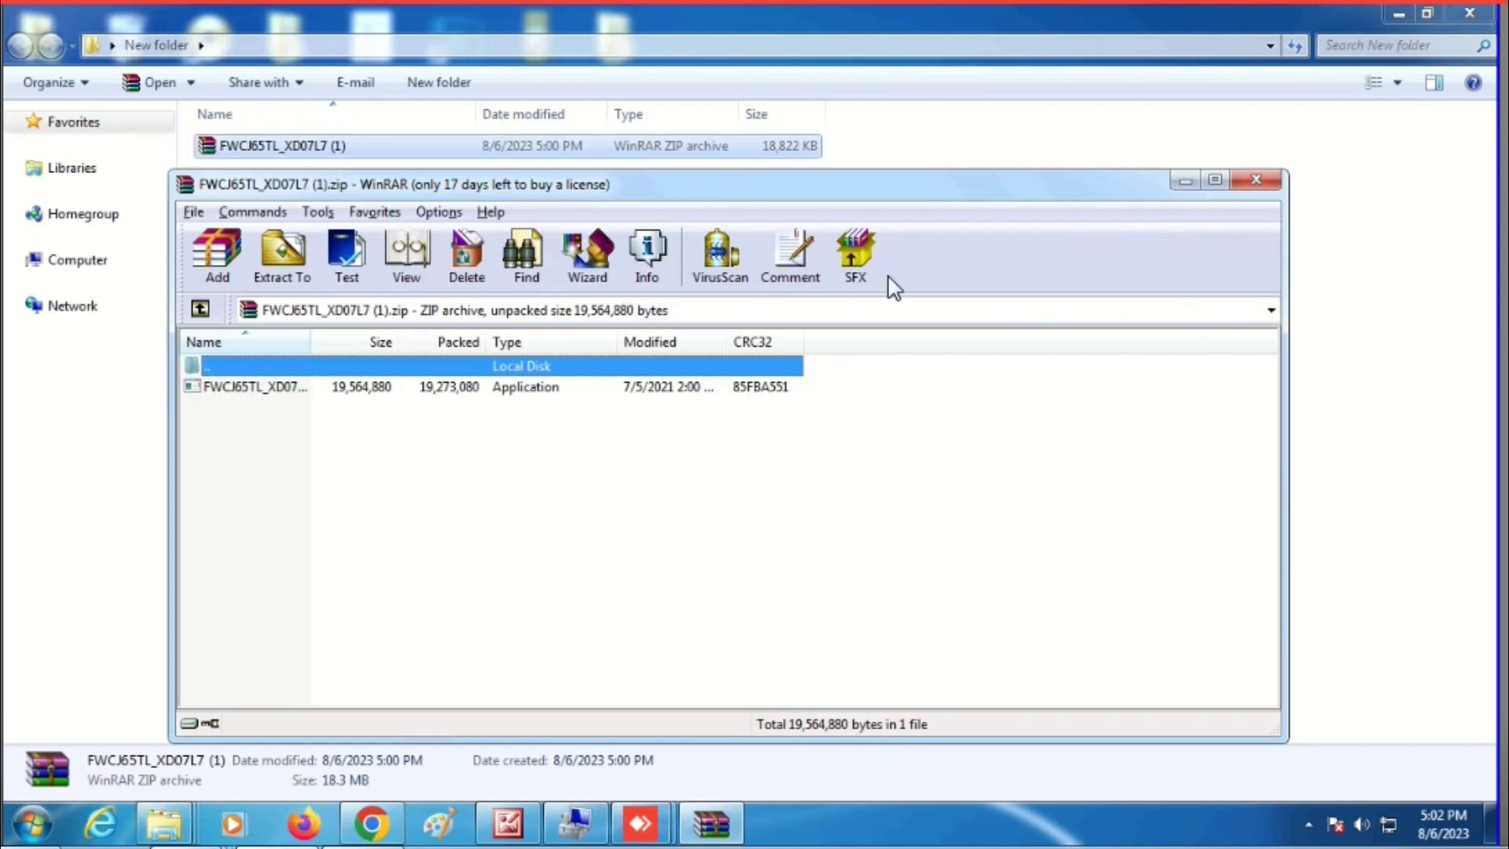
{"action": "left_click", "coordinate": [250, 387]}
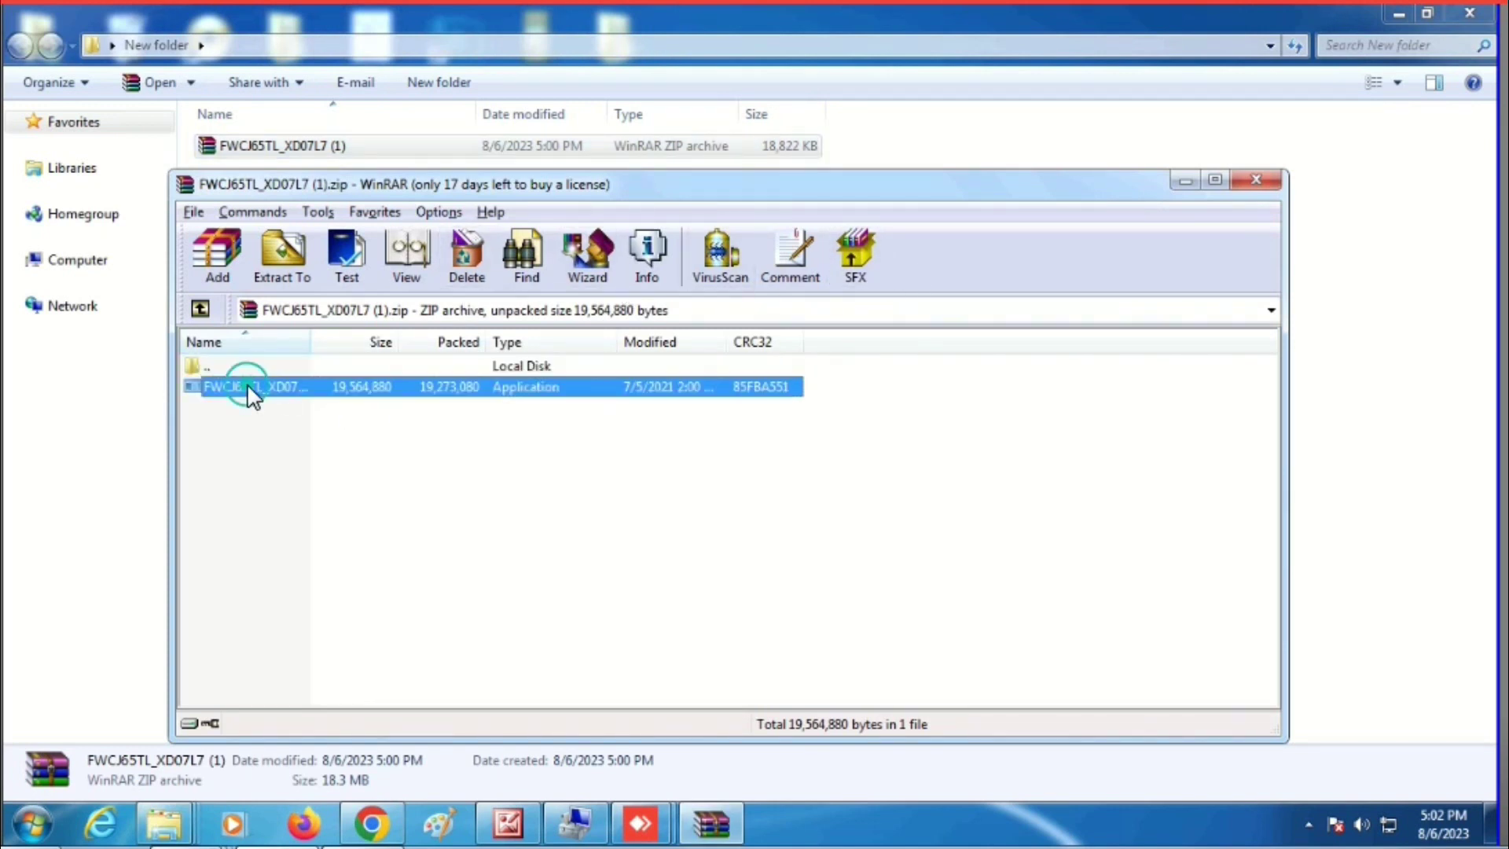
{"action": "double_click", "coordinate": [252, 388]}
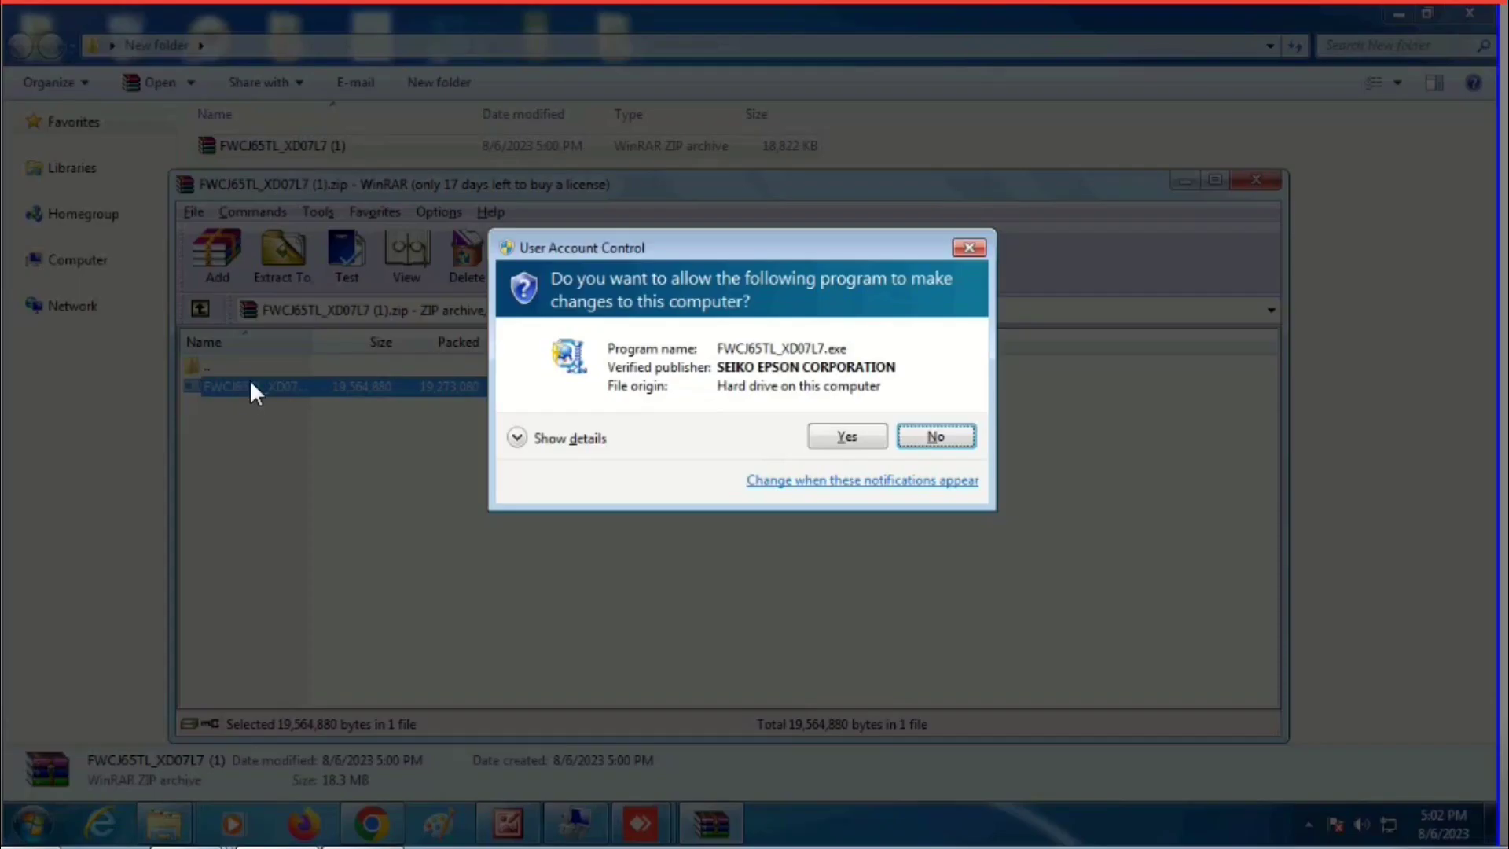
{"action": "left_click", "coordinate": [818, 438]}
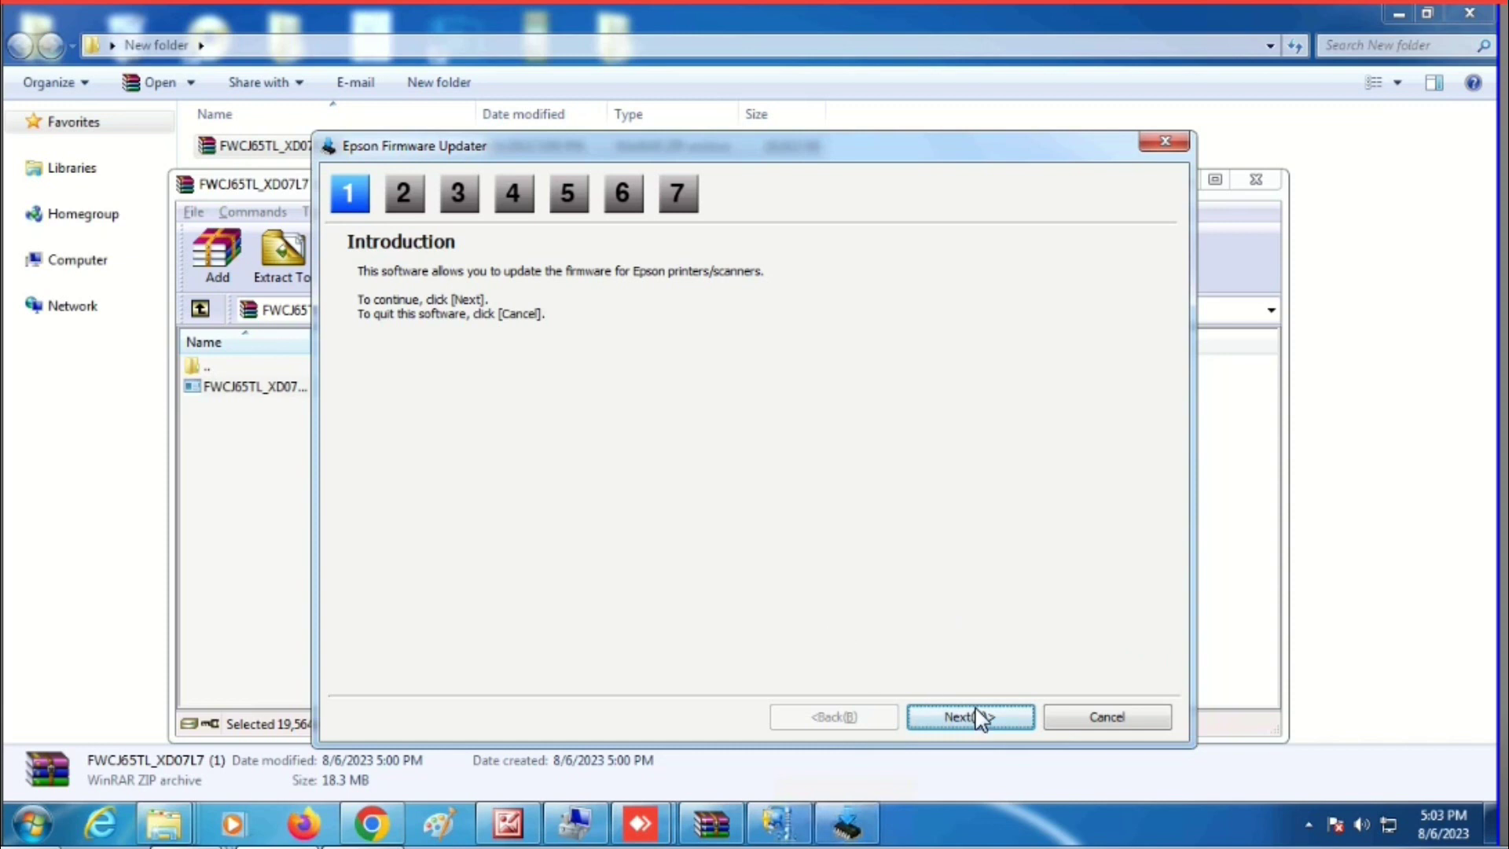
Accept the software license agreement and continue past the update precautions to the printer selection
{"action": "left_click", "coordinate": [967, 717]}
{"action": "left_click", "coordinate": [368, 671]}
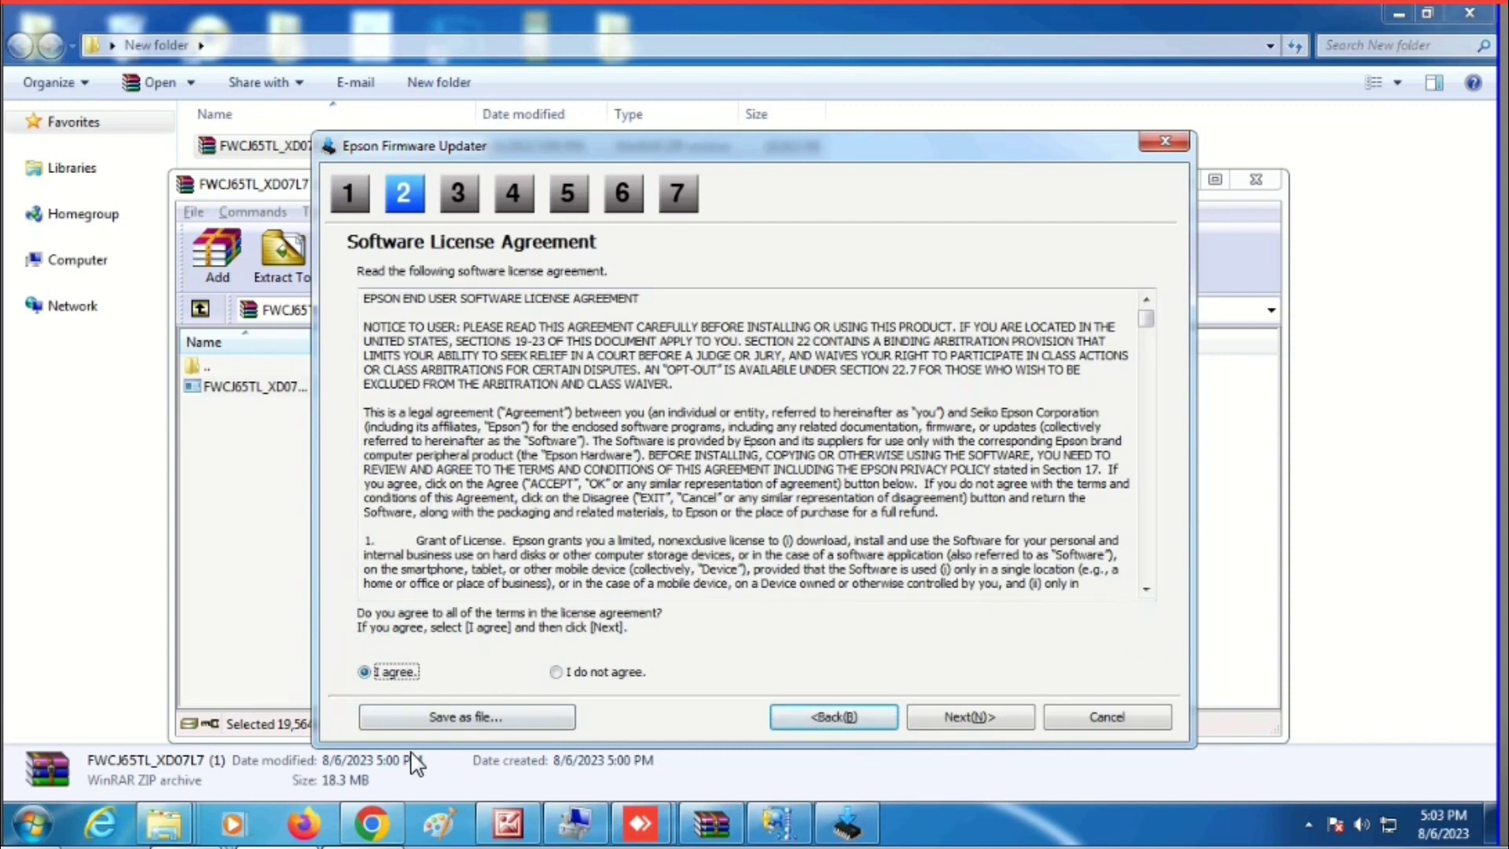
{"action": "left_click", "coordinate": [947, 716]}
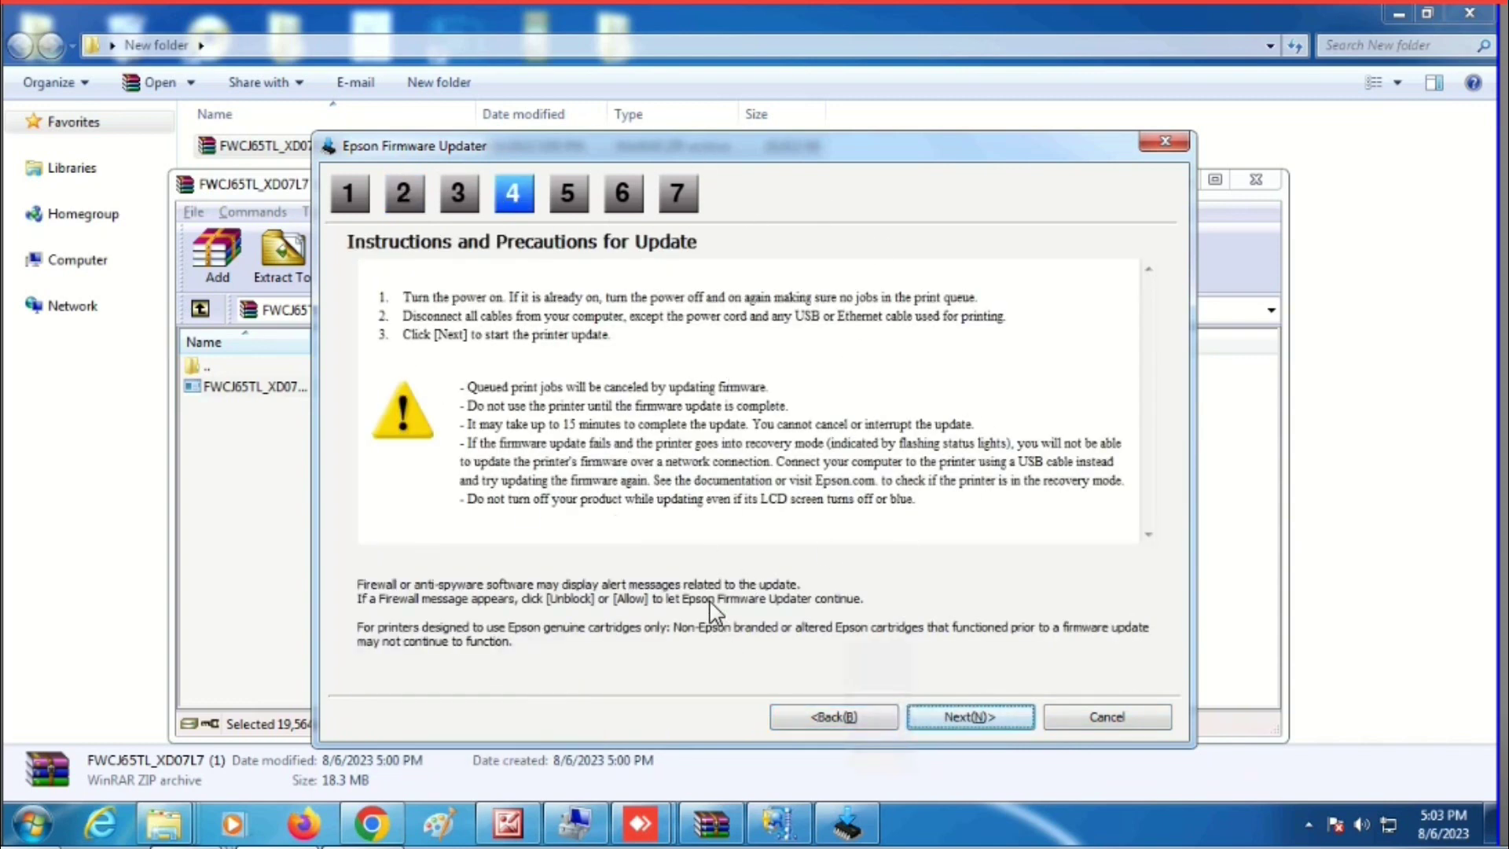
{"action": "left_click", "coordinate": [968, 718]}
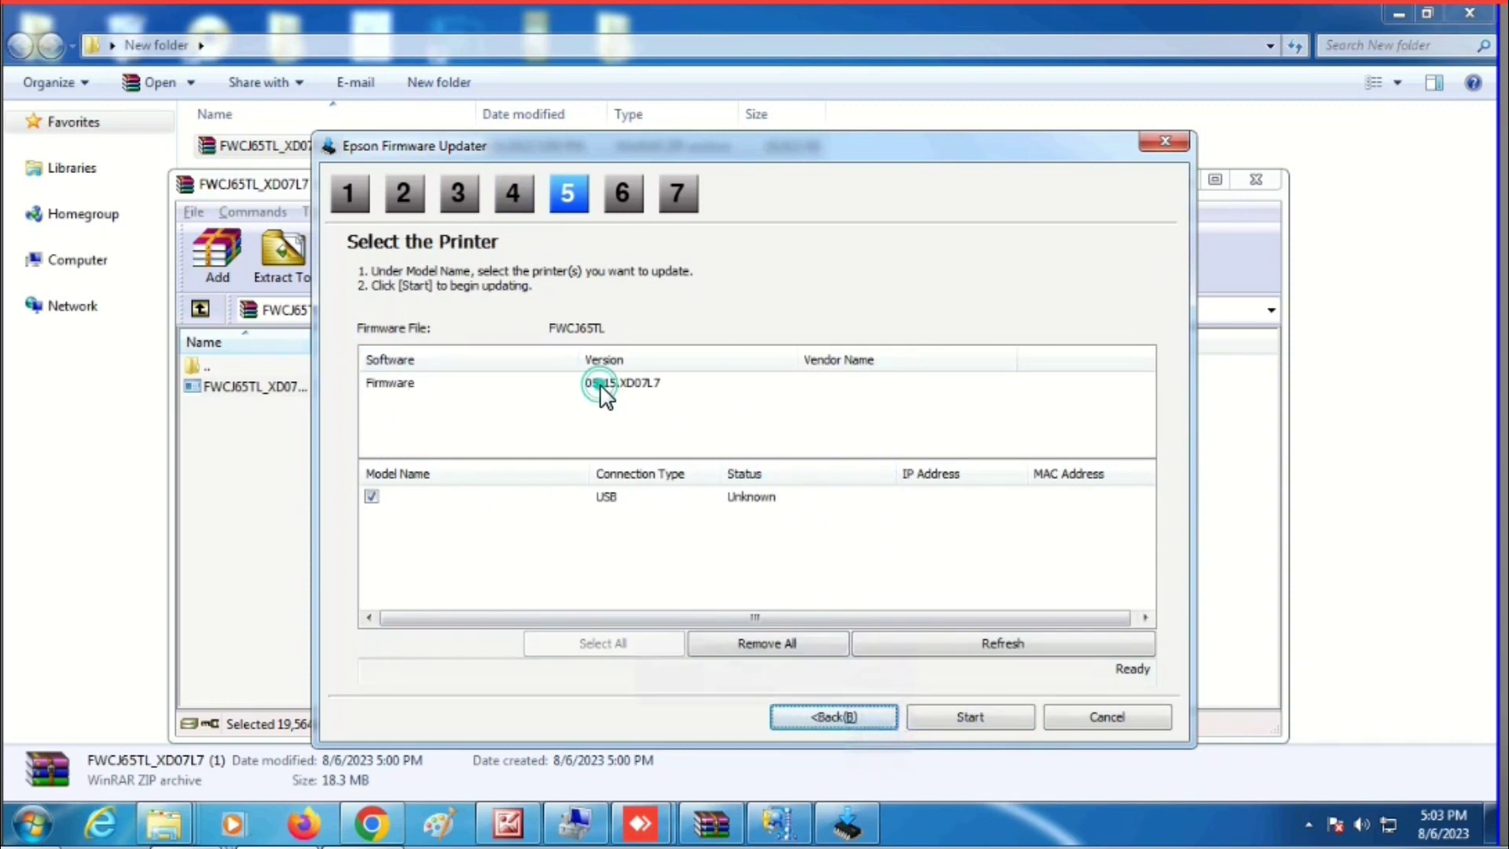
Update the firmware of the selected USB printer to version 05.15.XD07L7 and finish the updater
{"action": "left_click", "coordinate": [679, 383]}
{"action": "left_click", "coordinate": [973, 723]}
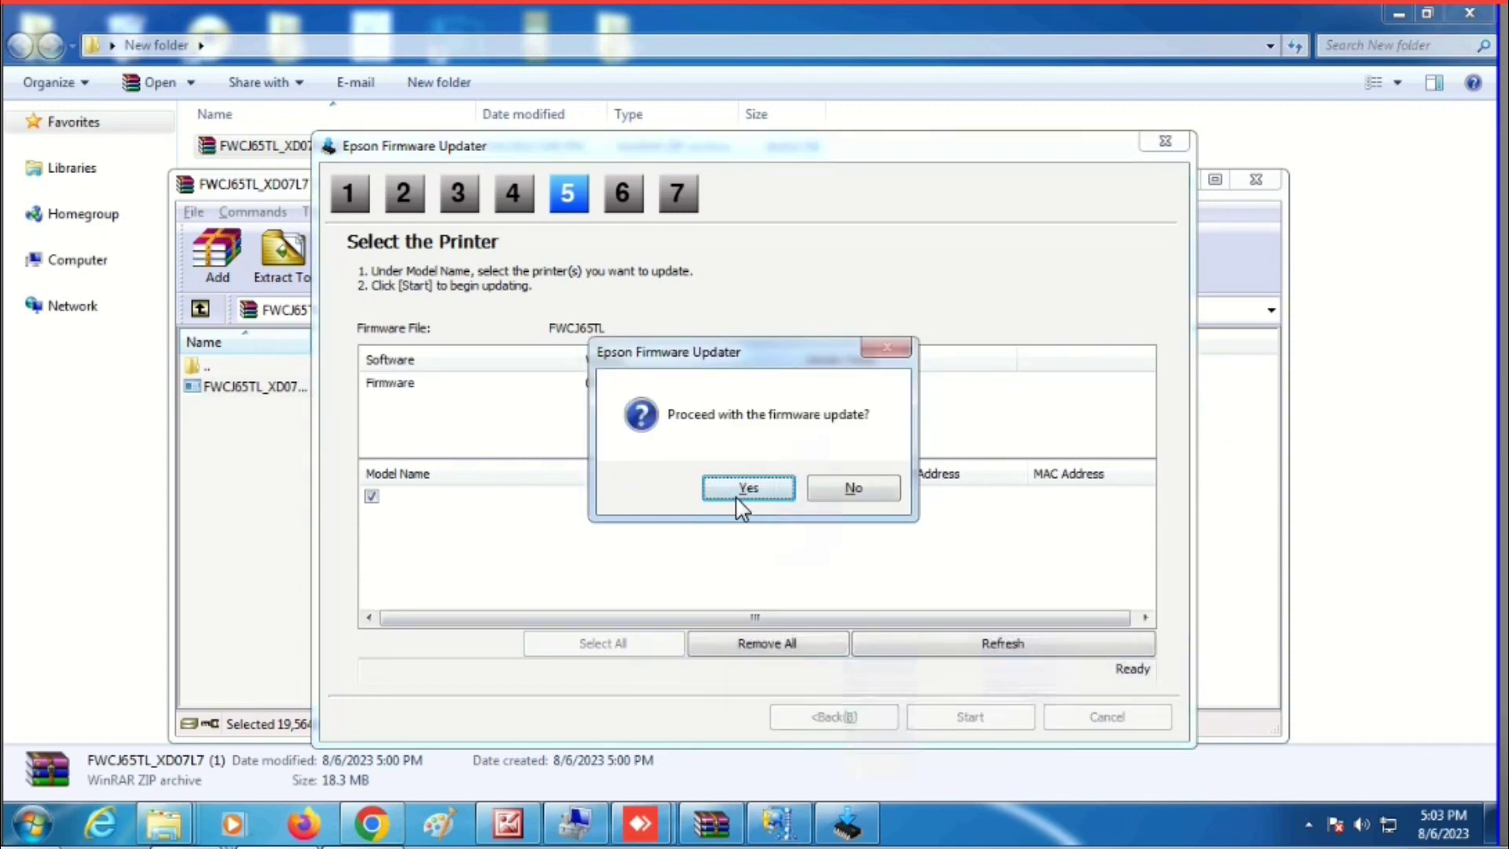
{"action": "left_click", "coordinate": [739, 495]}
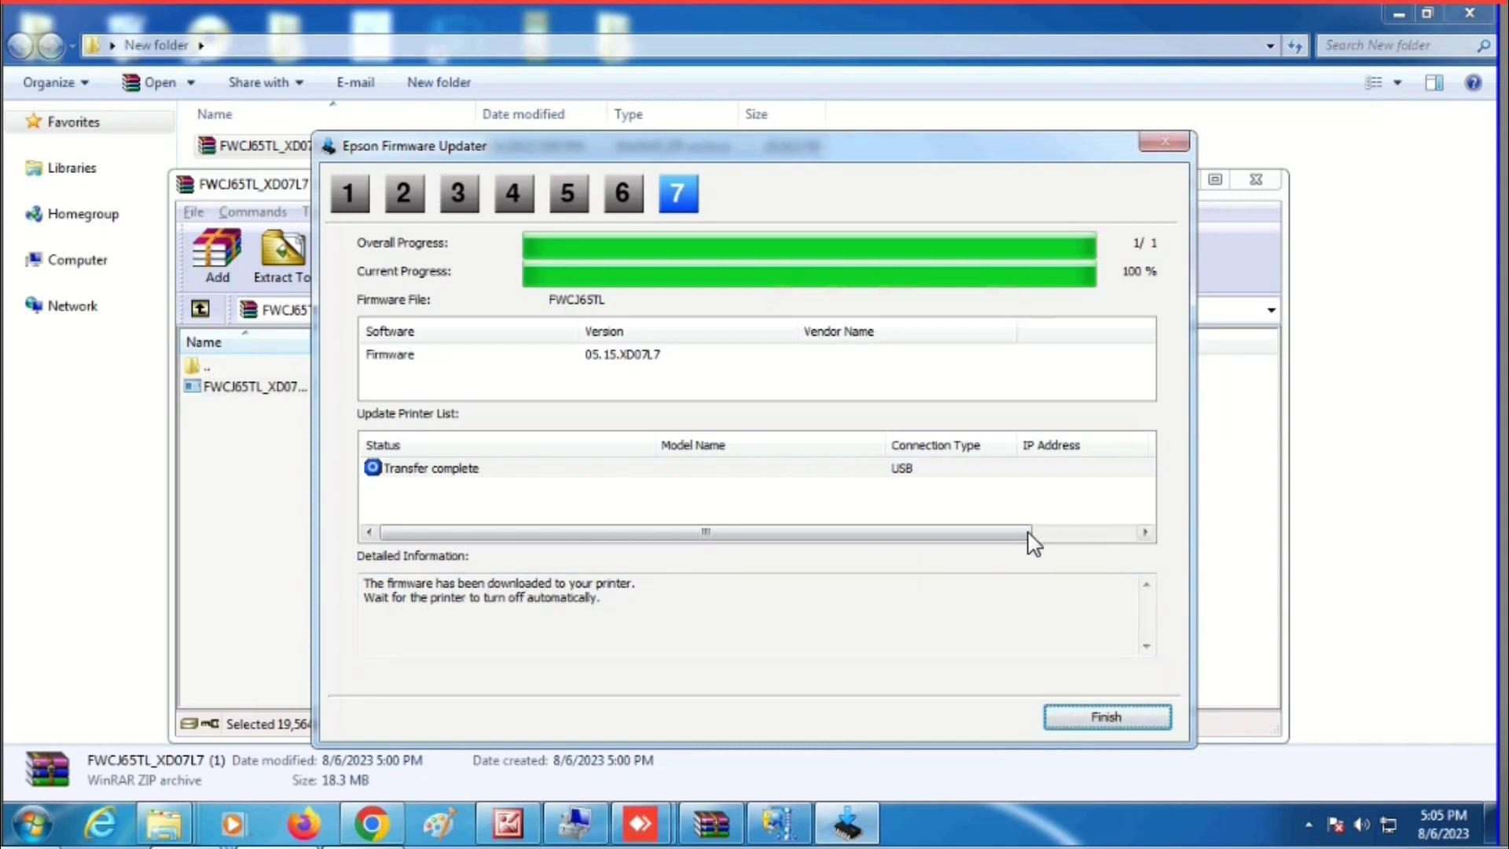
{"action": "left_click_drag", "start_coordinate": [1004, 531], "coordinate": [809, 554]}
{"action": "left_click", "coordinate": [1089, 719]}
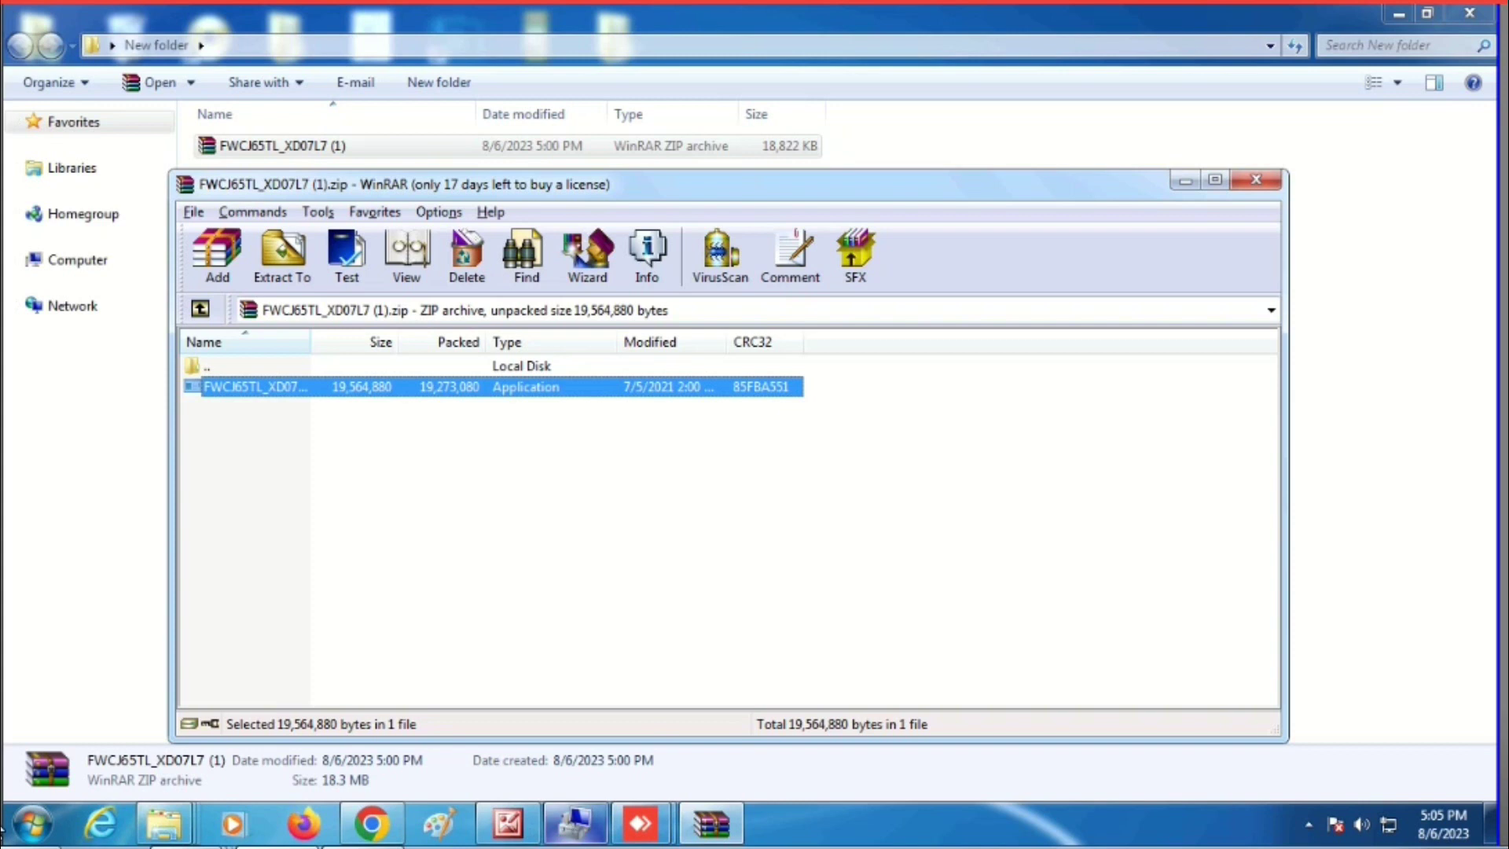
Open Devices and Printers again and check the entry of the connected printer under Unspecified
{"action": "left_click", "coordinate": [19, 822]}
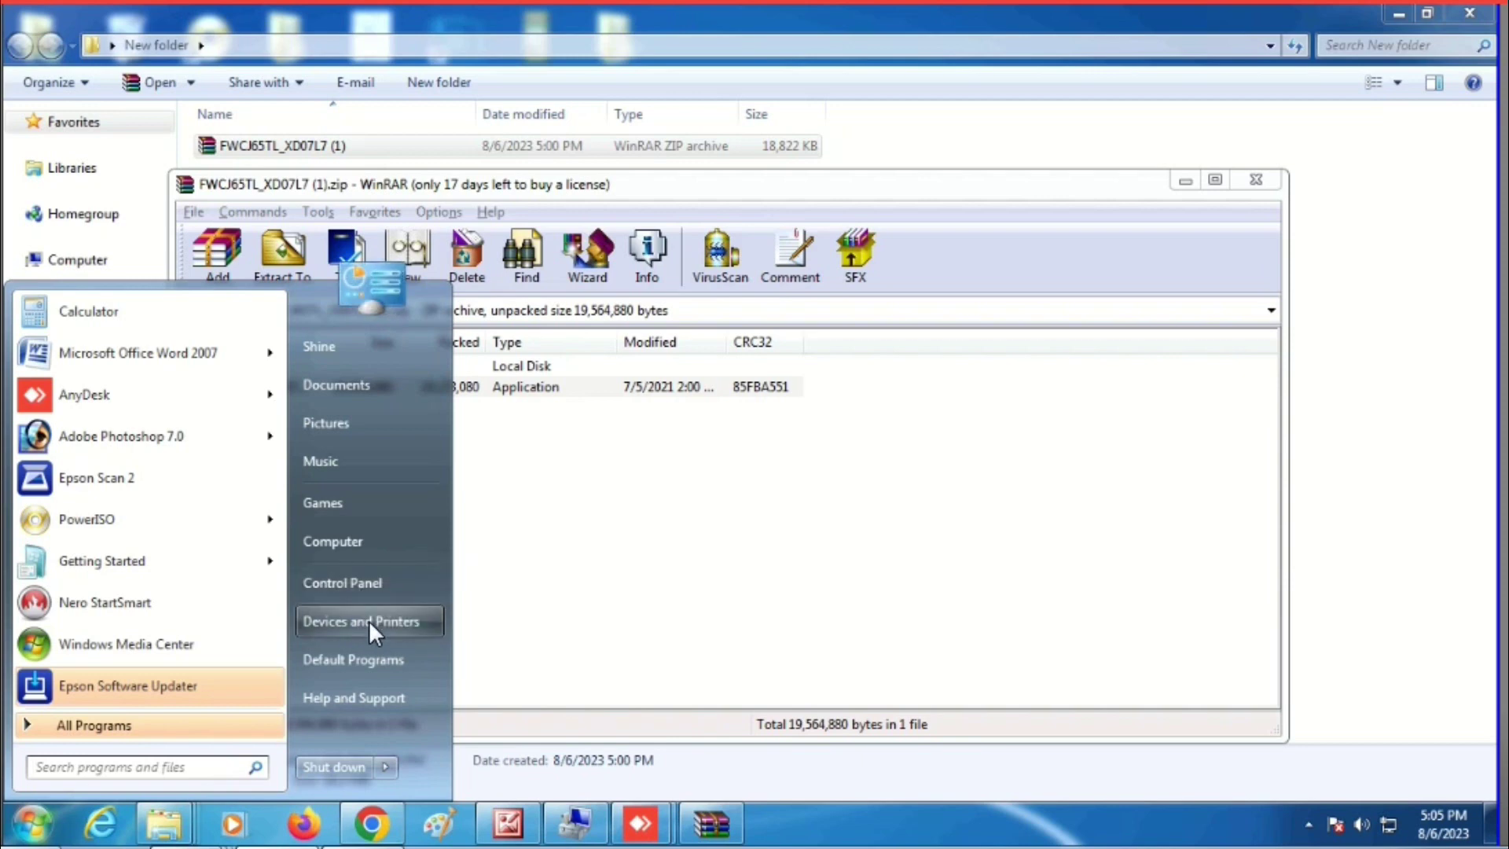
{"action": "left_click", "coordinate": [346, 618]}
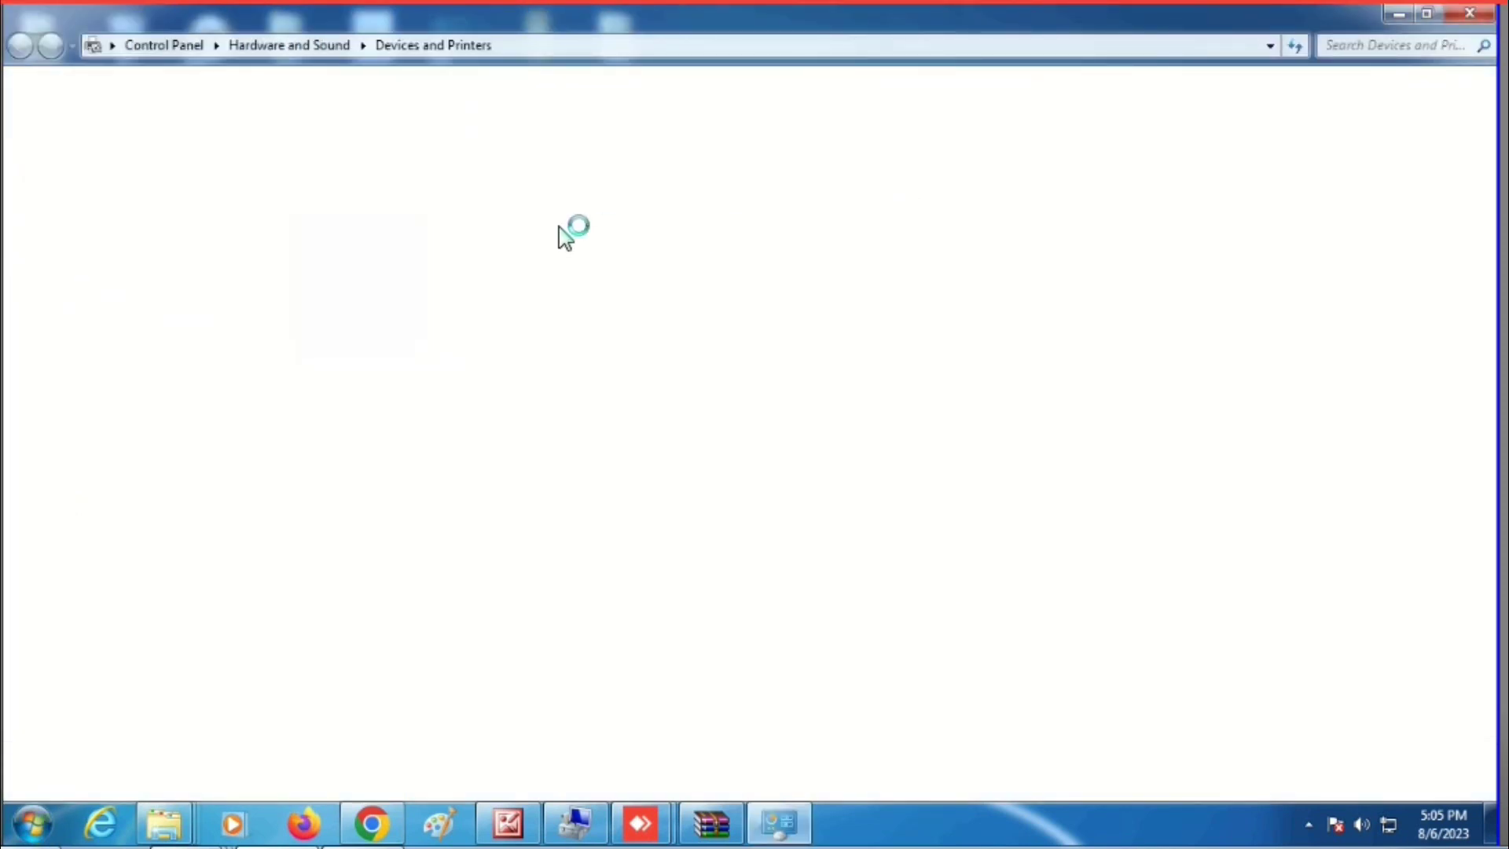
{"action": "scroll", "coordinate": [542, 393], "scroll_direction": "down", "scroll_amount": 5}
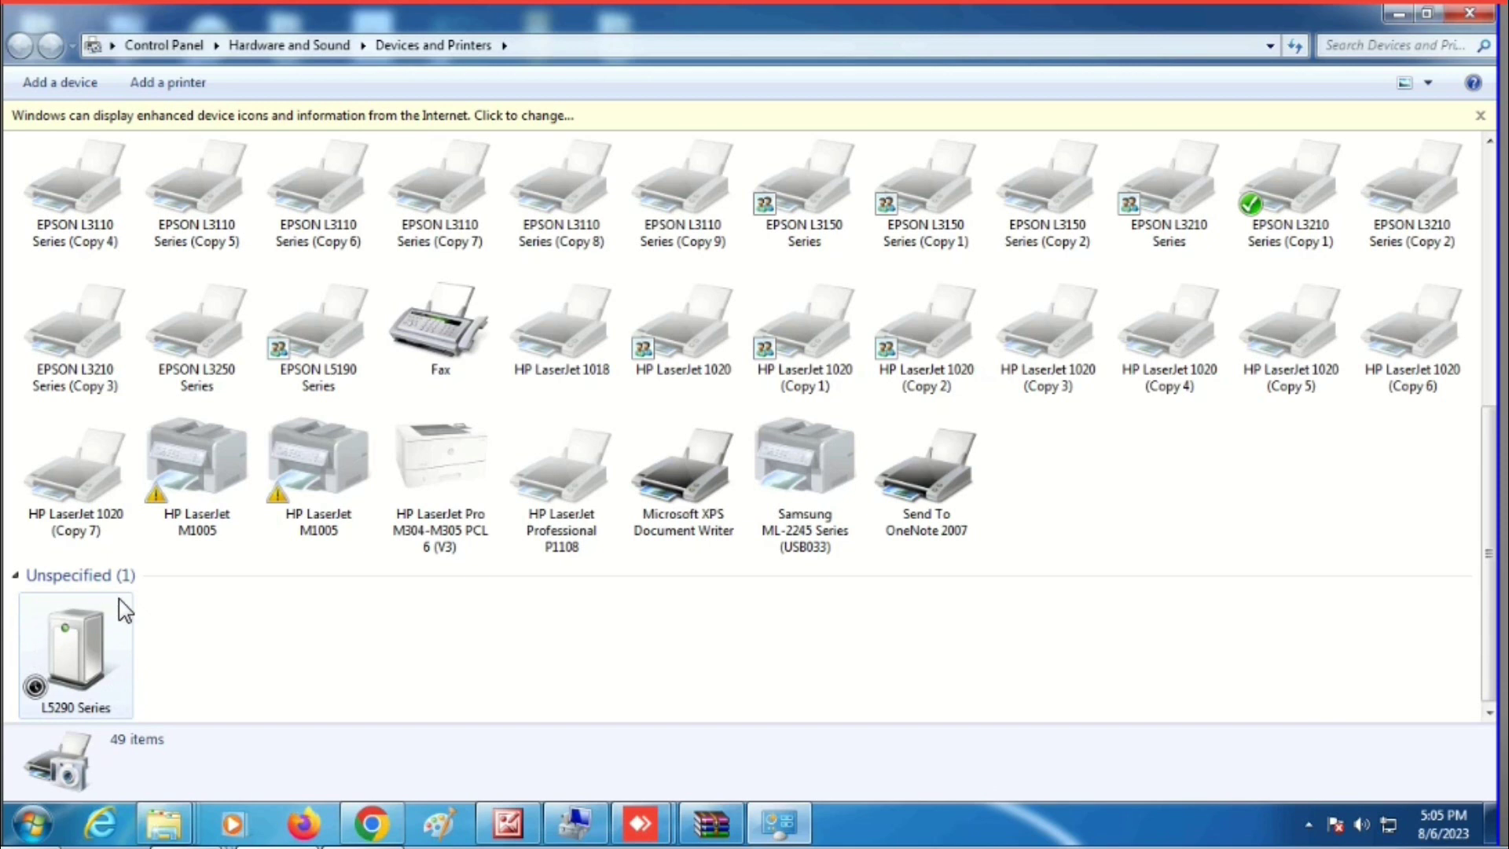
{"action": "left_click", "coordinate": [85, 625]}
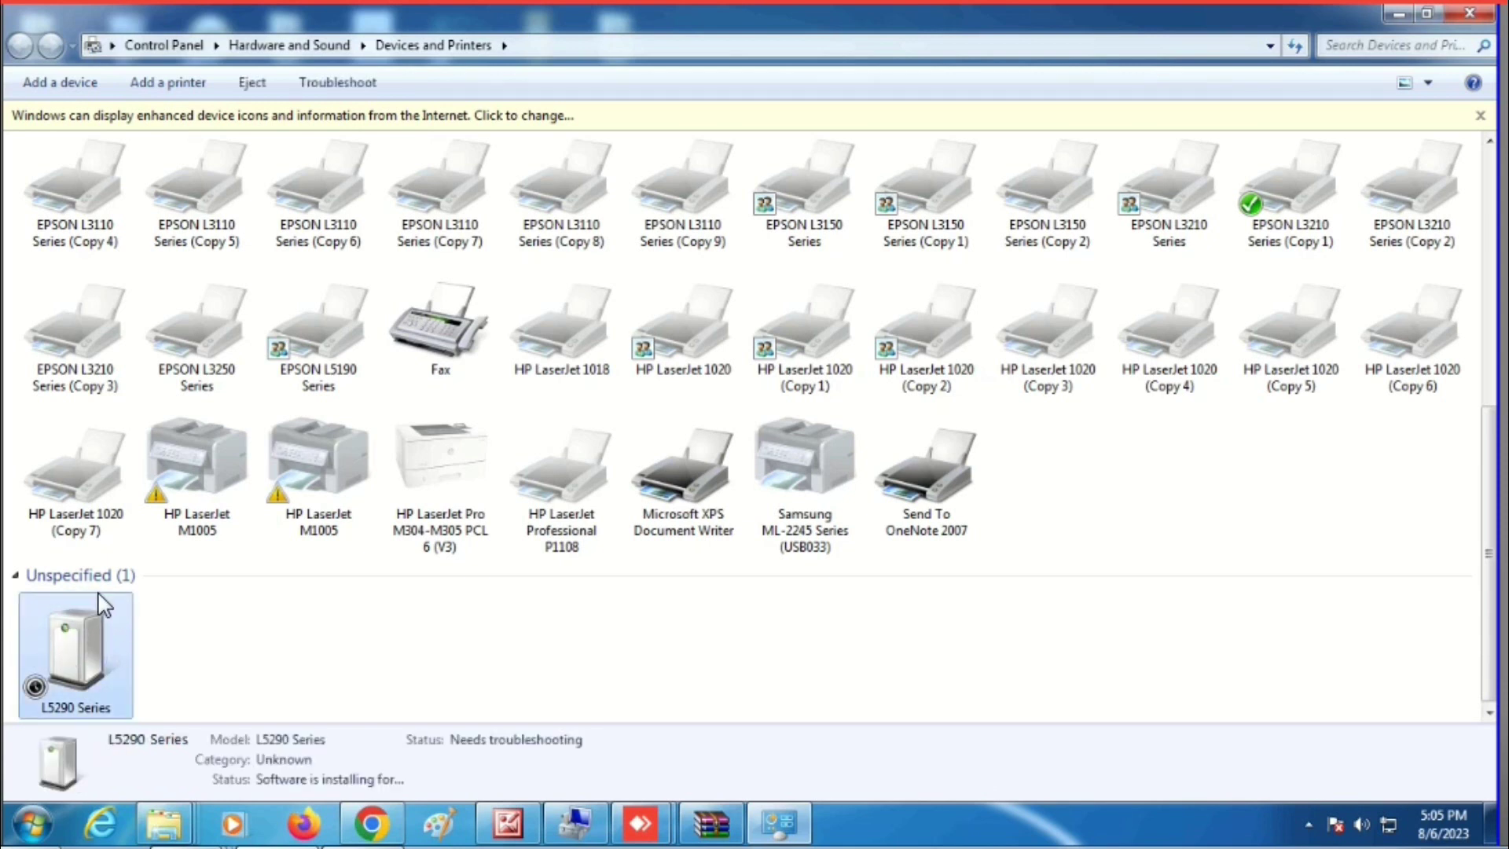
{"action": "left_click", "coordinate": [193, 618]}
{"action": "left_click", "coordinate": [75, 627]}
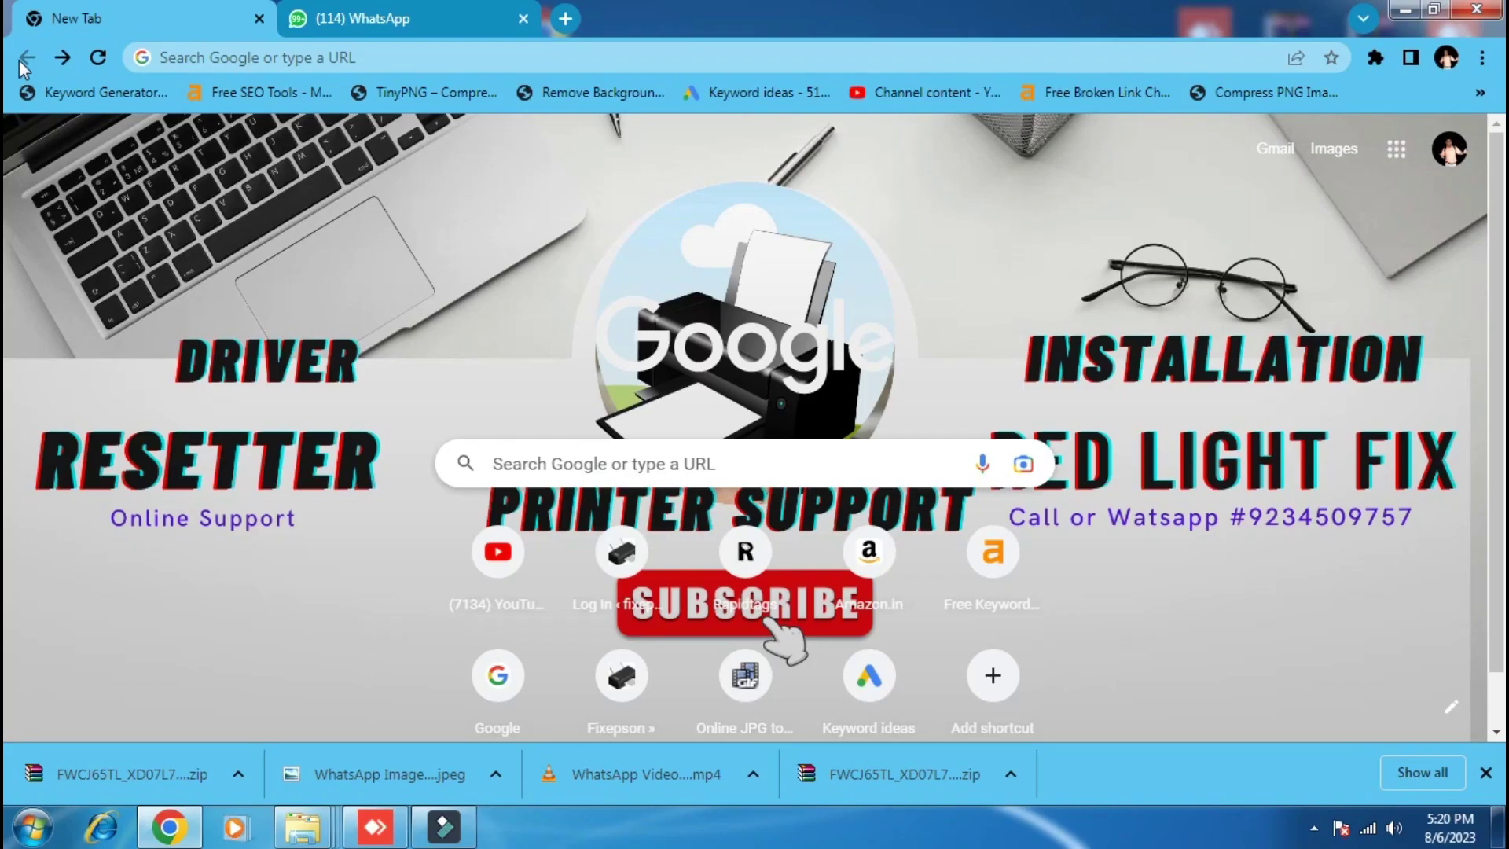
In Chrome, search Google for "epson l5290 firmware" and open the Epson Caribbean support page for the L5290
{"action": "left_click", "coordinate": [315, 60]}
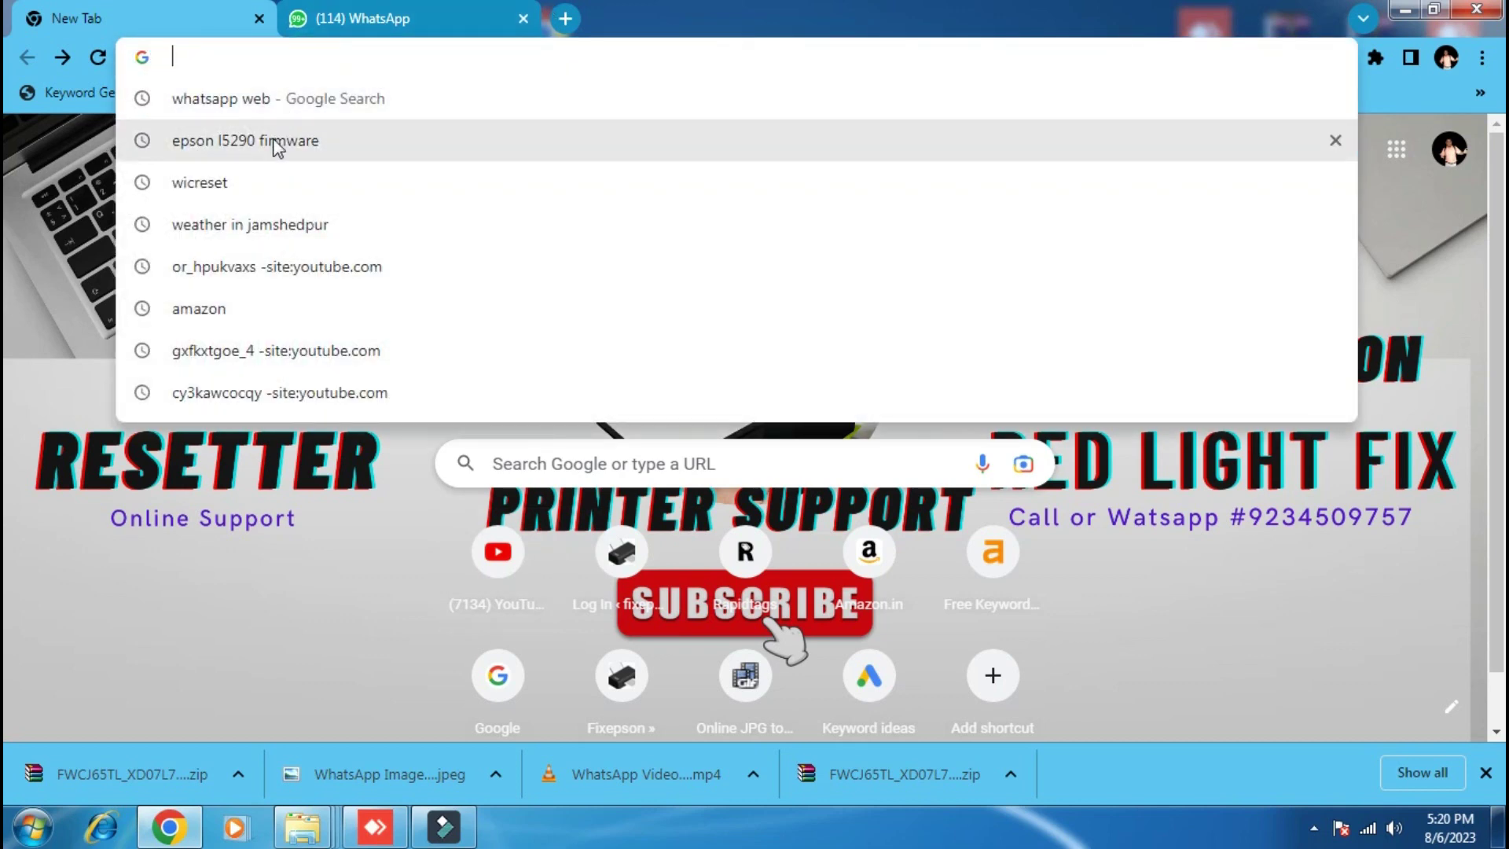
{"action": "left_click", "coordinate": [275, 141]}
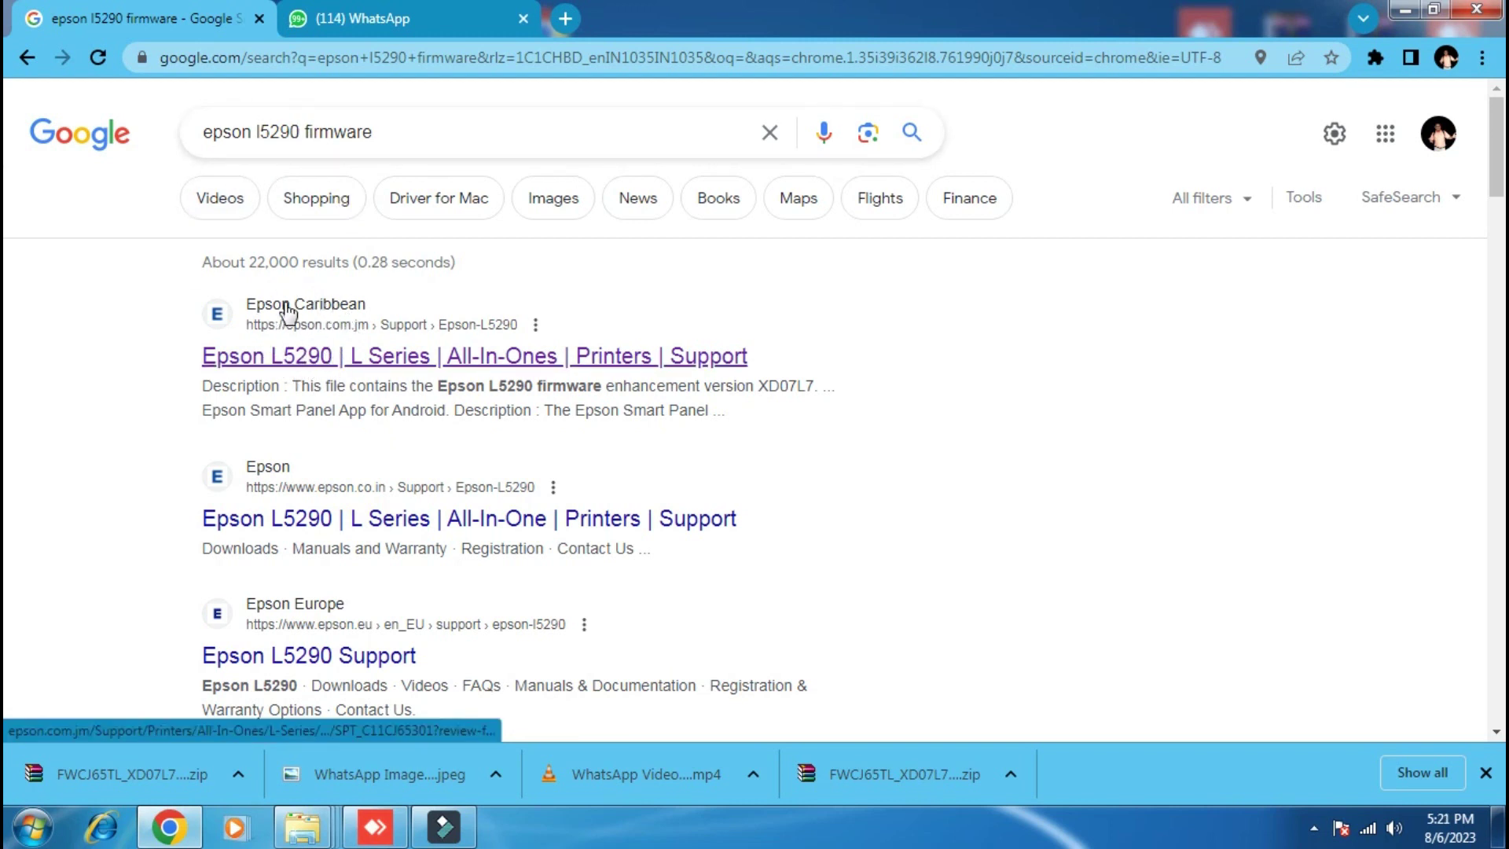
{"action": "left_click", "coordinate": [293, 363]}
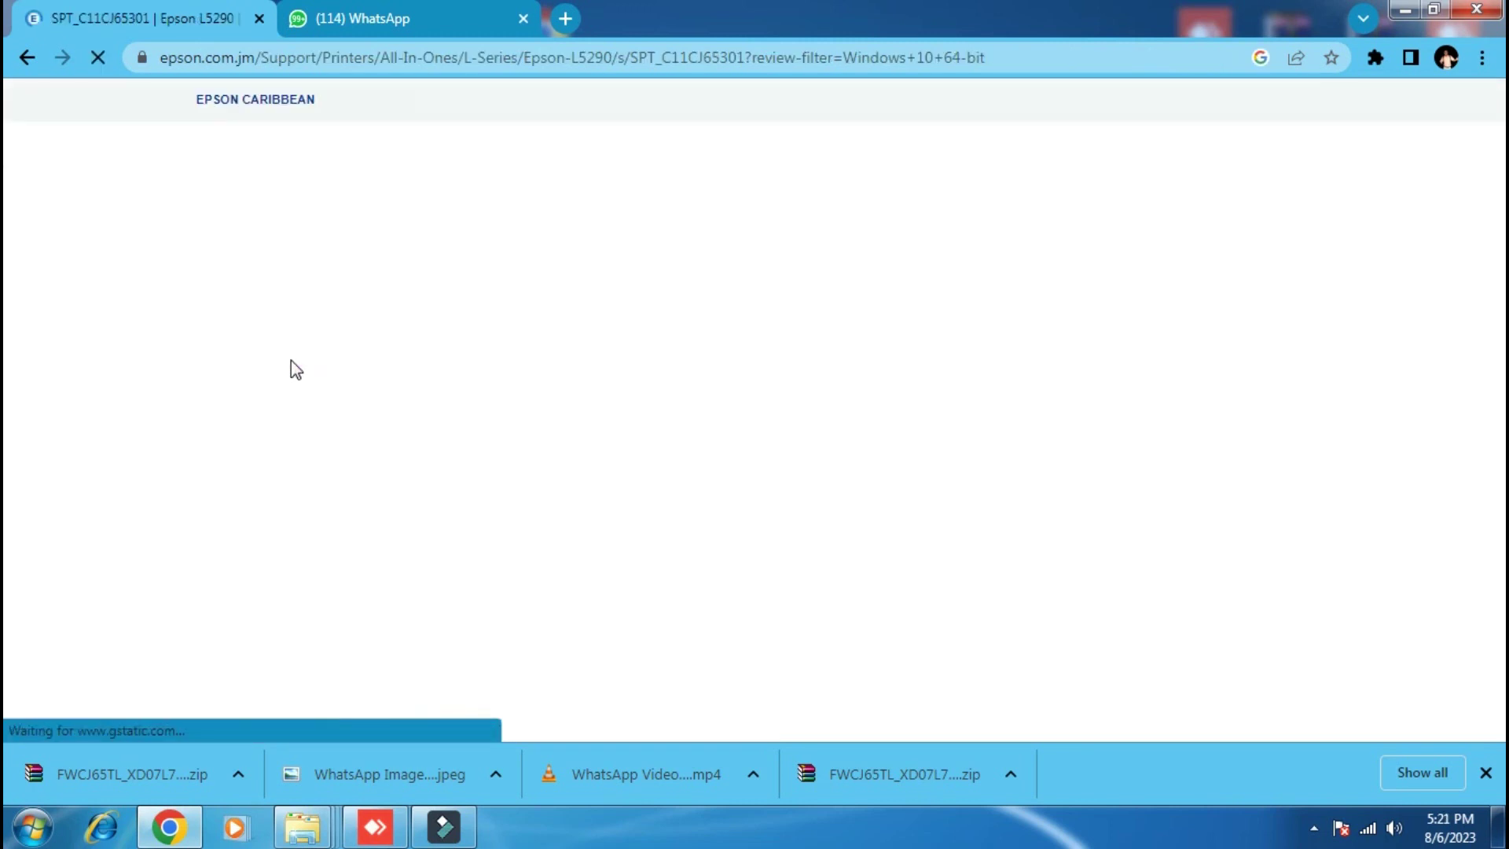
Set the operating system for the L5290 downloads to Windows 7 32-bit and apply the choice
{"action": "scroll", "coordinate": [289, 343], "scroll_direction": "down", "scroll_amount": 2}
{"action": "scroll", "coordinate": [293, 343], "scroll_direction": "down", "scroll_amount": 5}
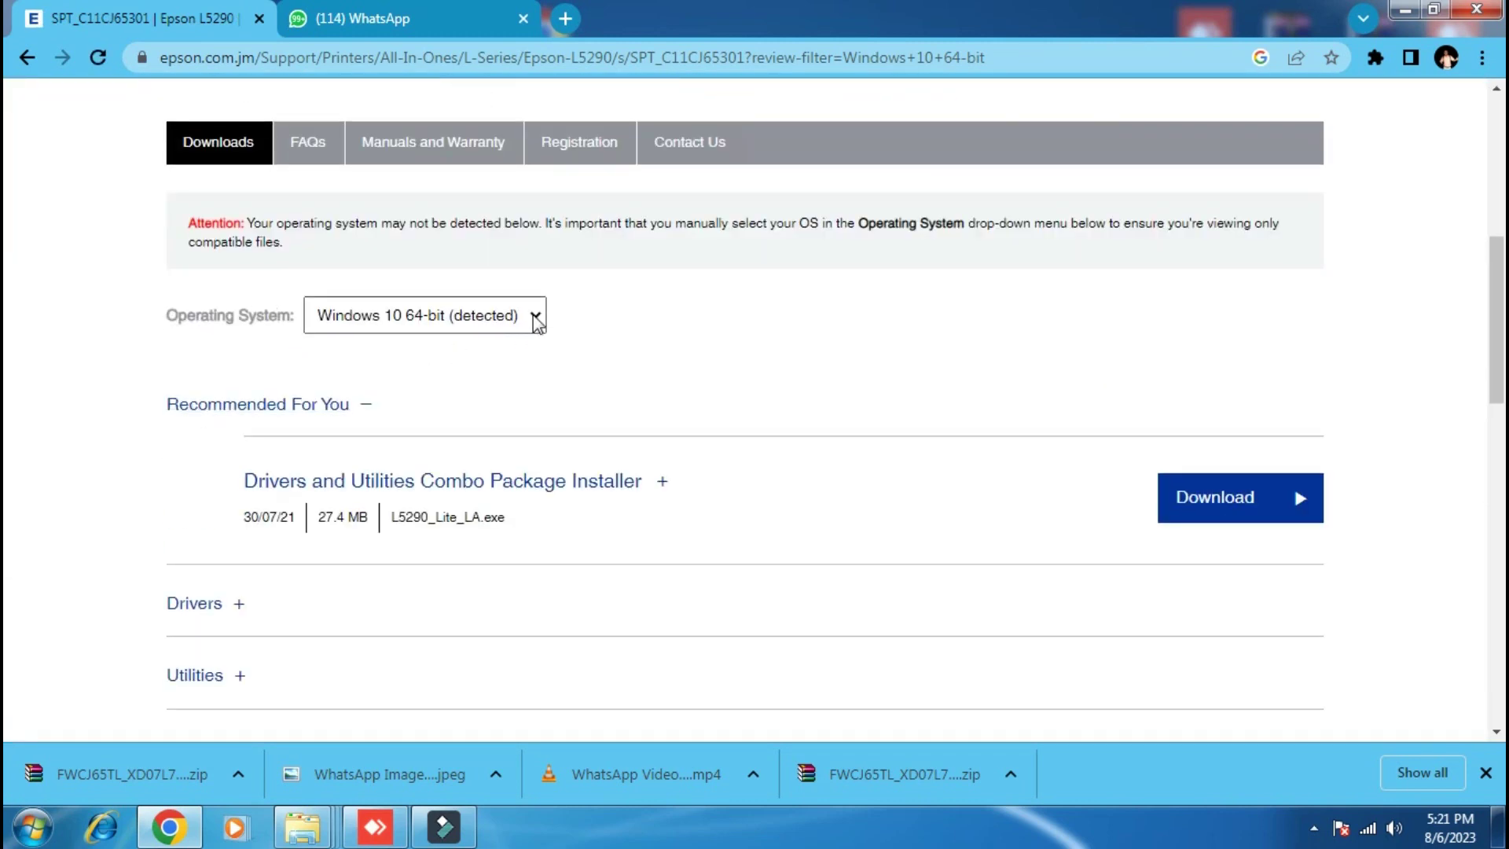
{"action": "left_click", "coordinate": [535, 317]}
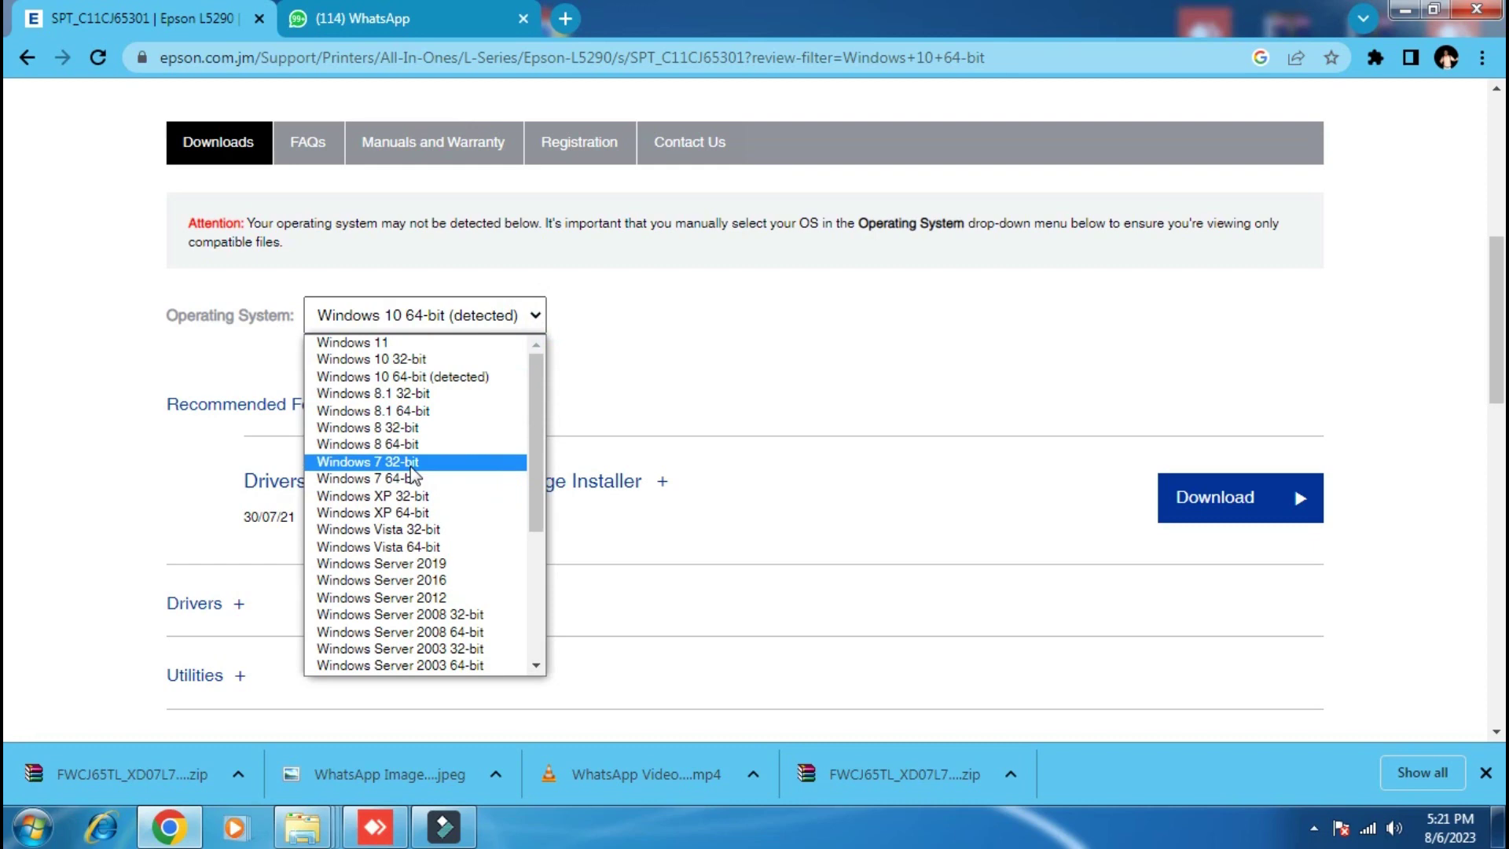
{"action": "left_click", "coordinate": [404, 461]}
{"action": "left_click", "coordinate": [601, 322]}
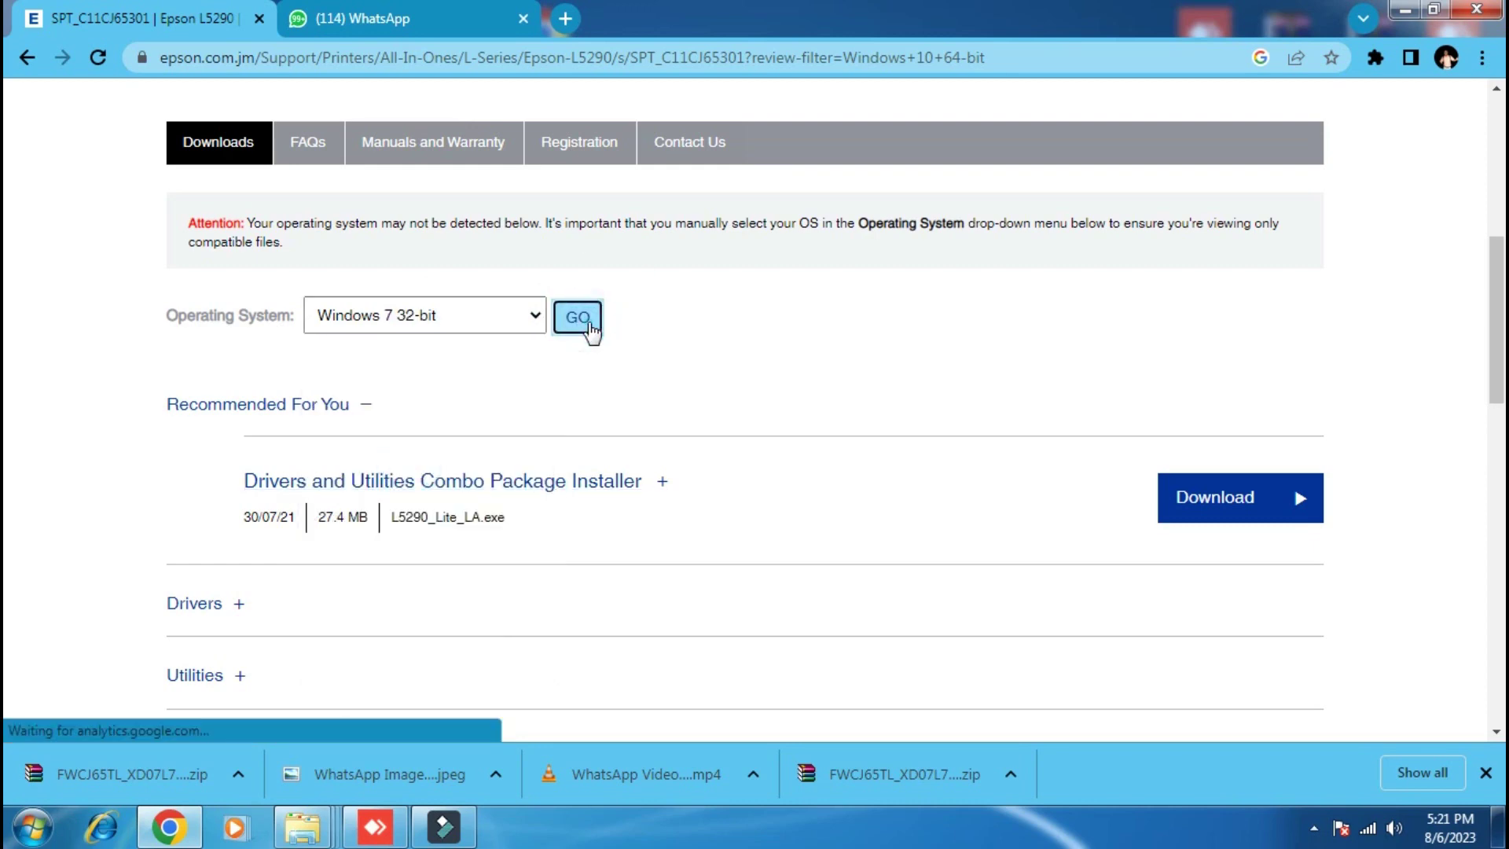
Download Firmware Updater version XD07L7 (FWCJ65TL_XD07L7.zip) from the Firmware section
{"action": "scroll", "coordinate": [485, 342], "scroll_direction": "down", "scroll_amount": 10}
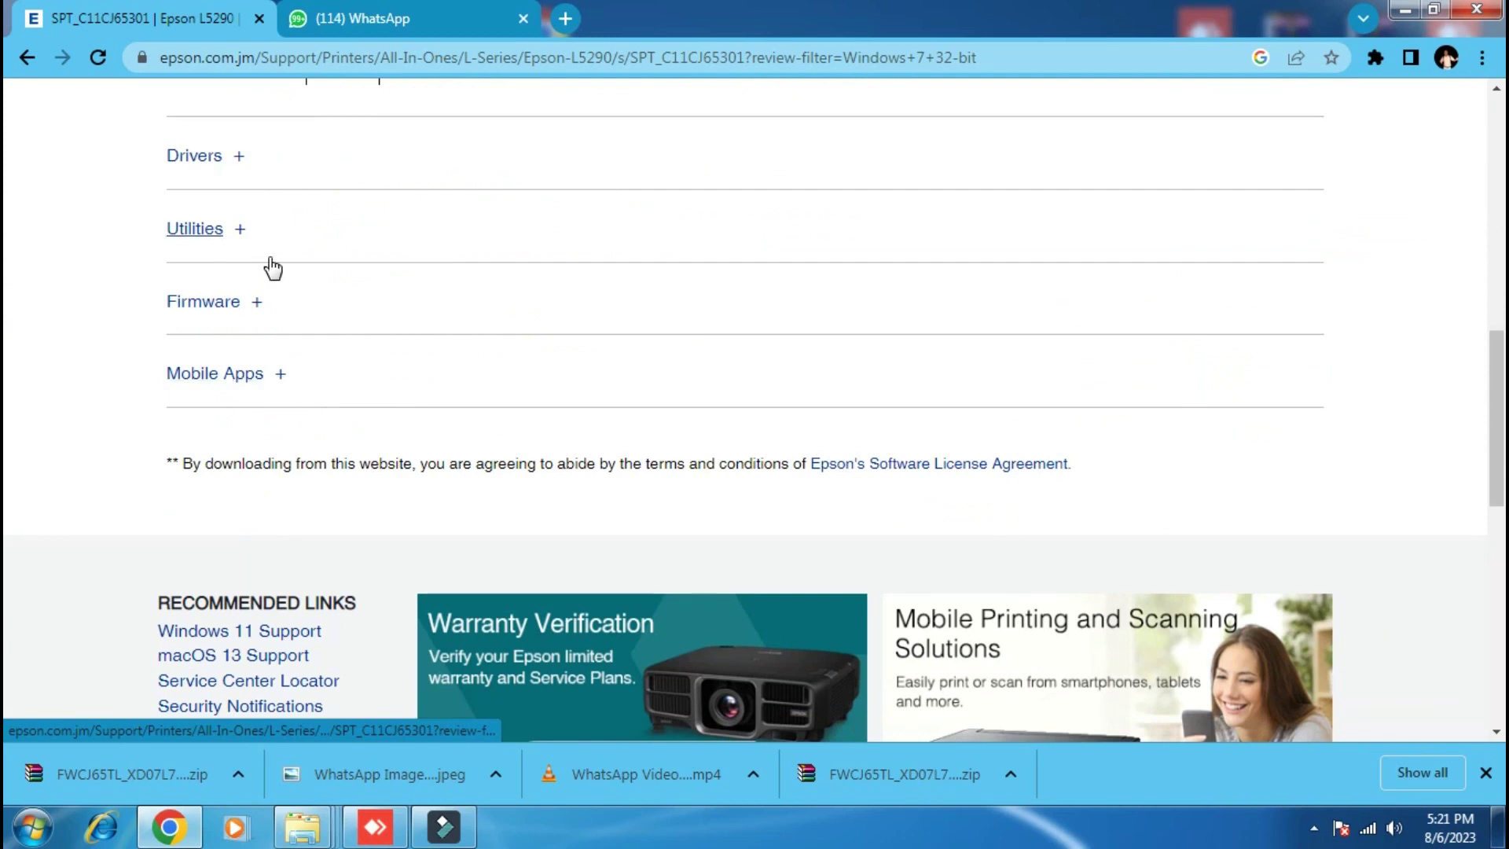
{"action": "scroll", "coordinate": [272, 268], "scroll_direction": "up", "scroll_amount": 3}
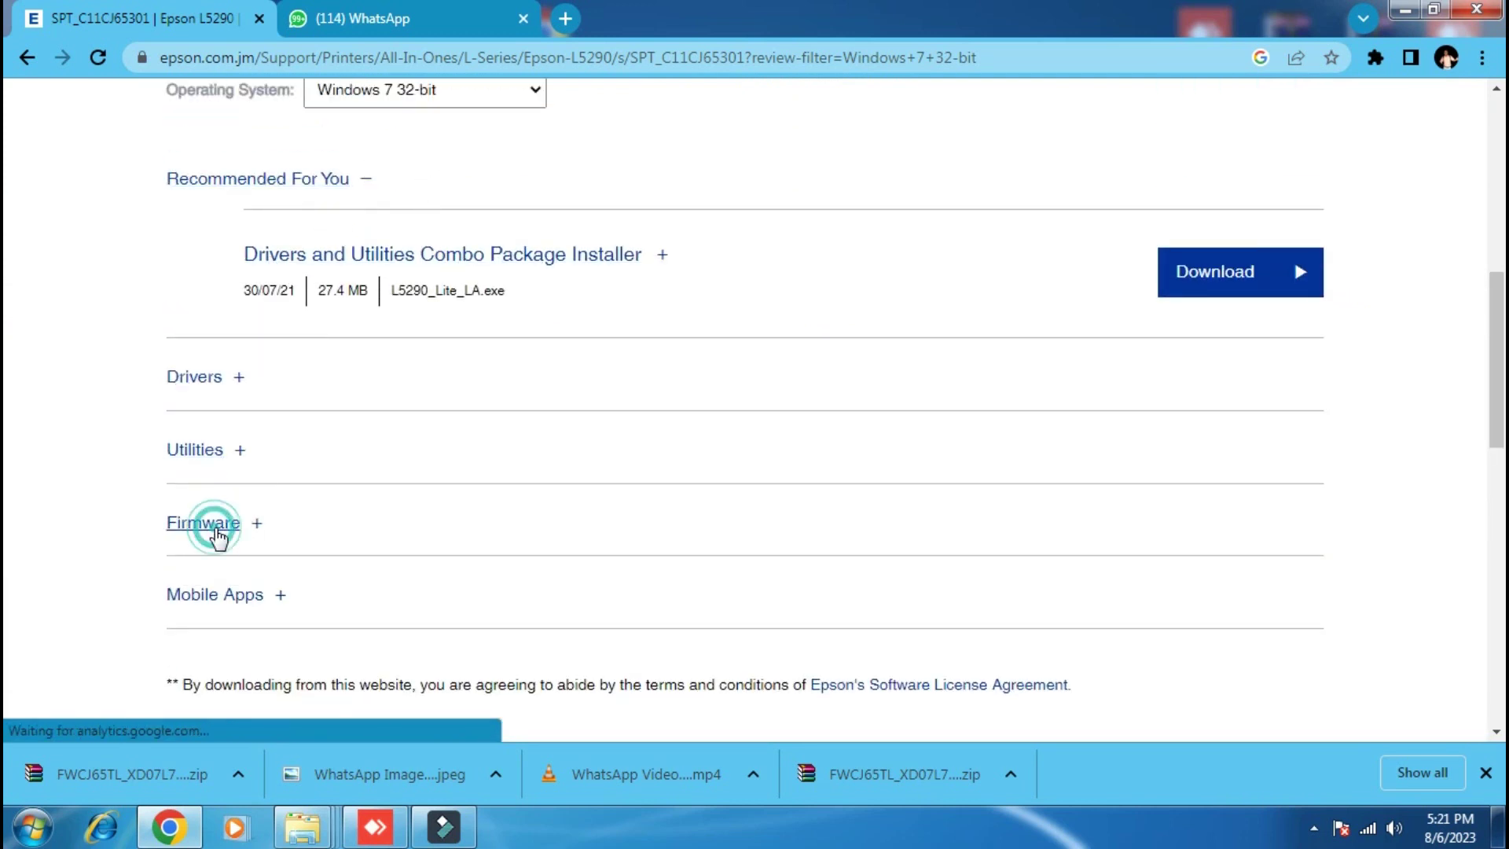
{"action": "left_click", "coordinate": [212, 524]}
{"action": "scroll", "coordinate": [246, 432], "scroll_direction": "down", "scroll_amount": 3}
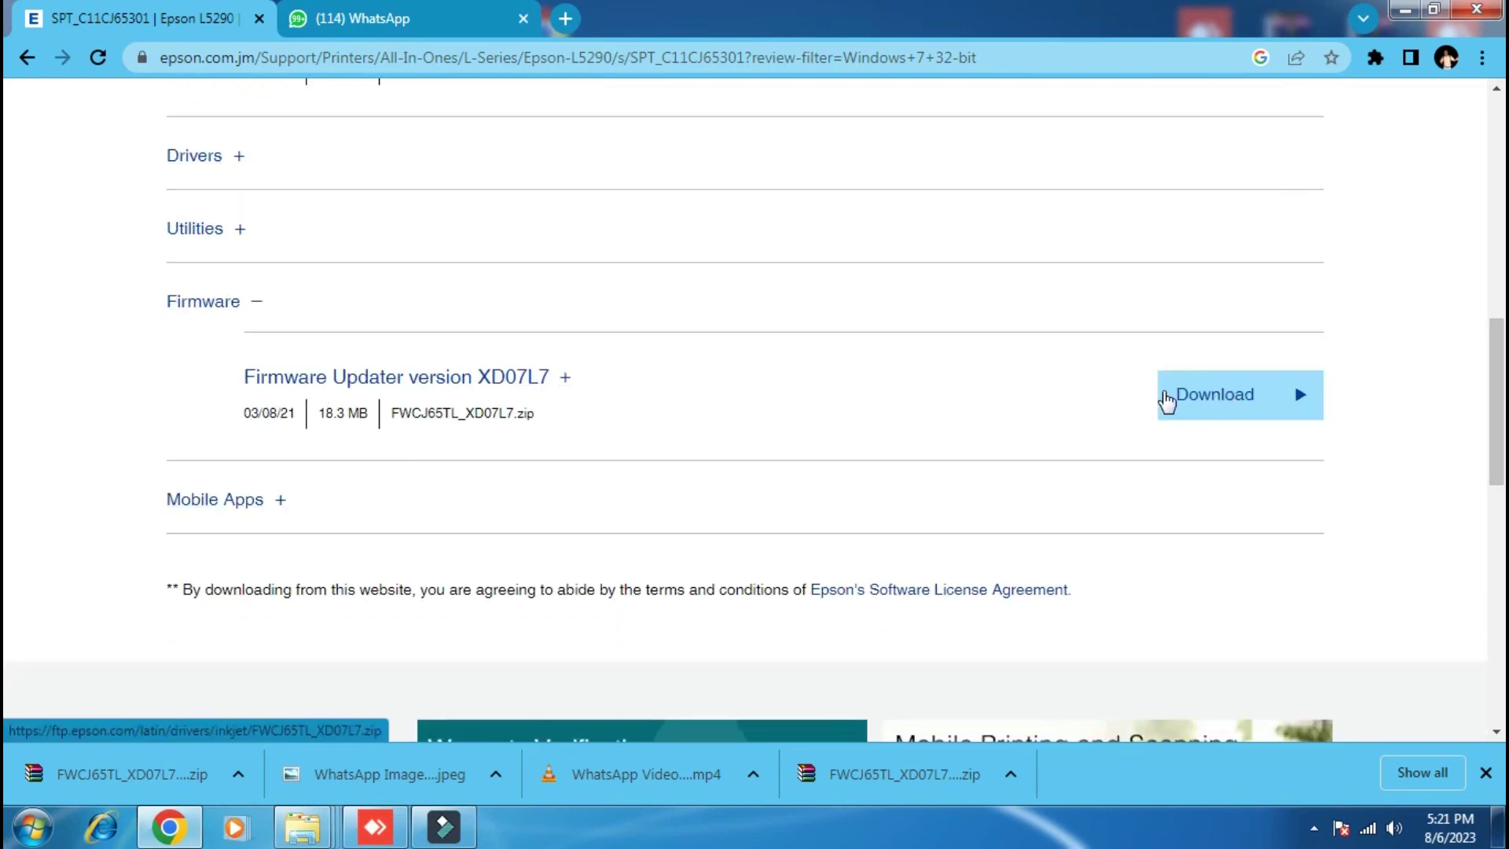
{"action": "left_click", "coordinate": [1249, 389]}
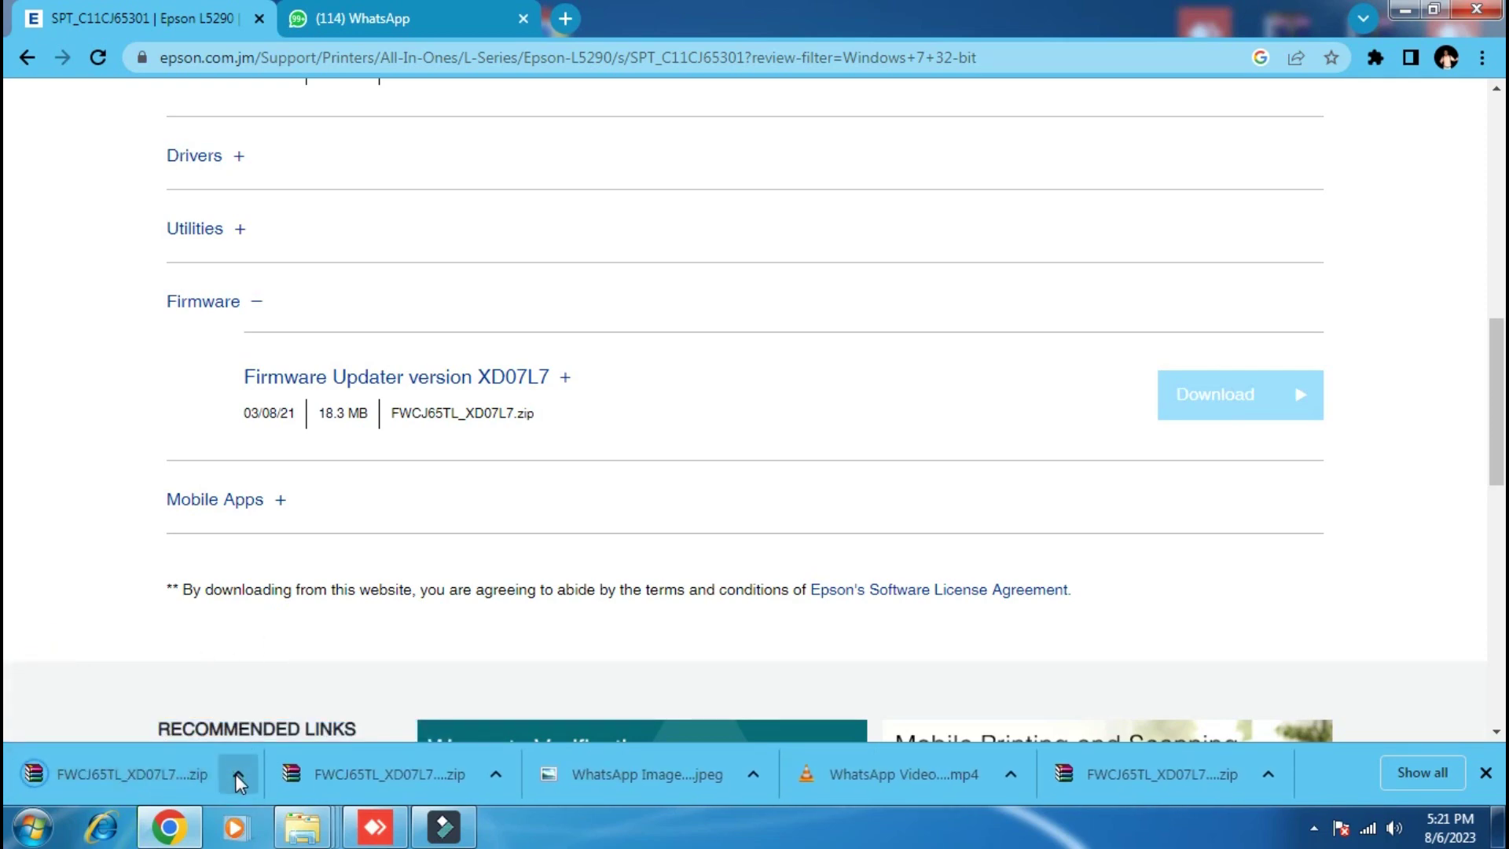
Show the newly downloaded firmware archive in its folder, copy it and minimize the folder window
{"action": "left_click", "coordinate": [237, 777]}
{"action": "left_click", "coordinate": [284, 701]}
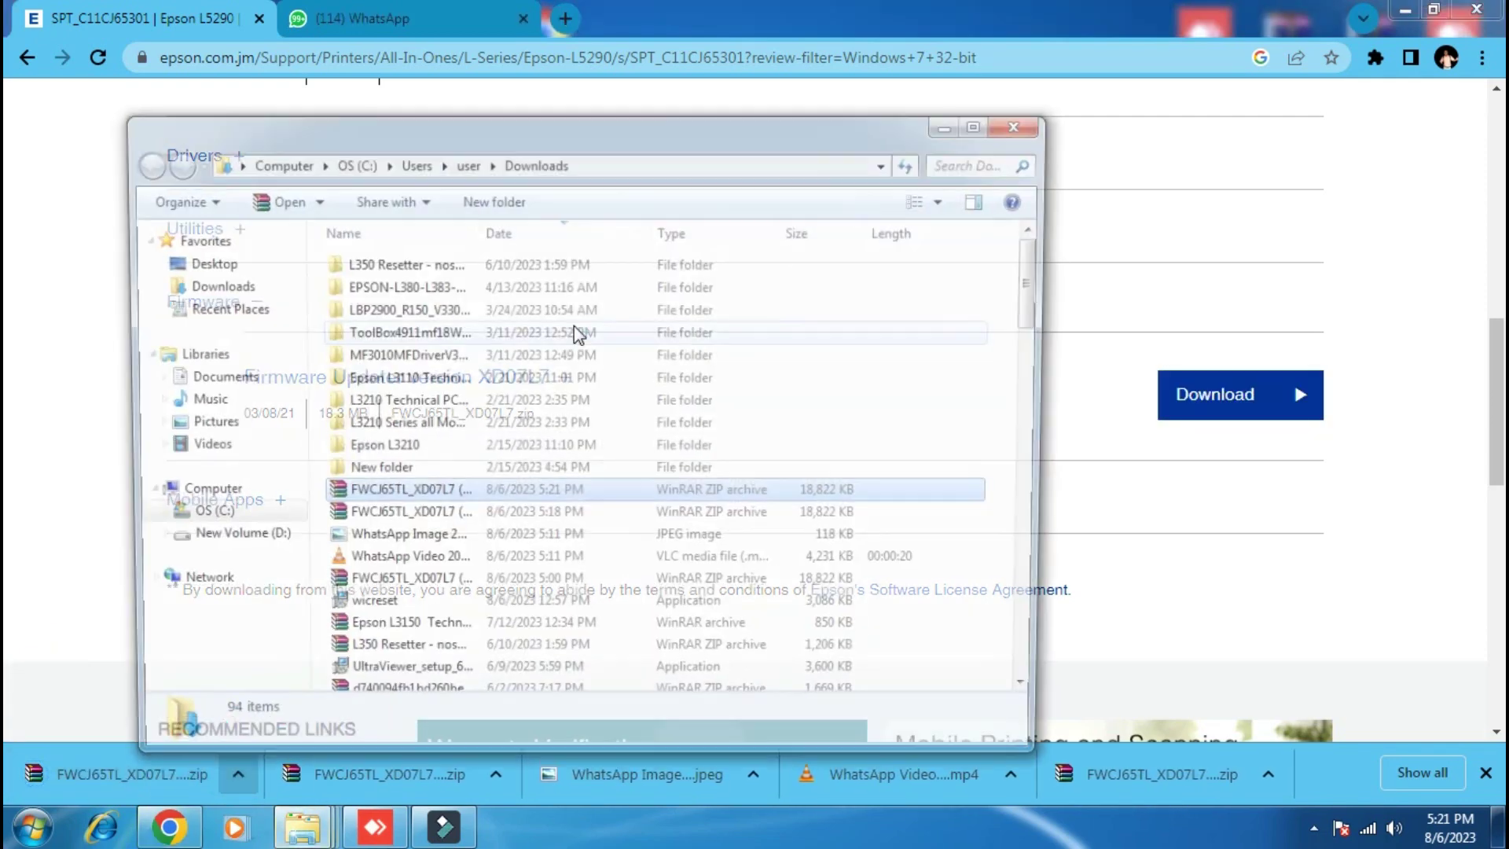
{"action": "right_click", "coordinate": [383, 497]}
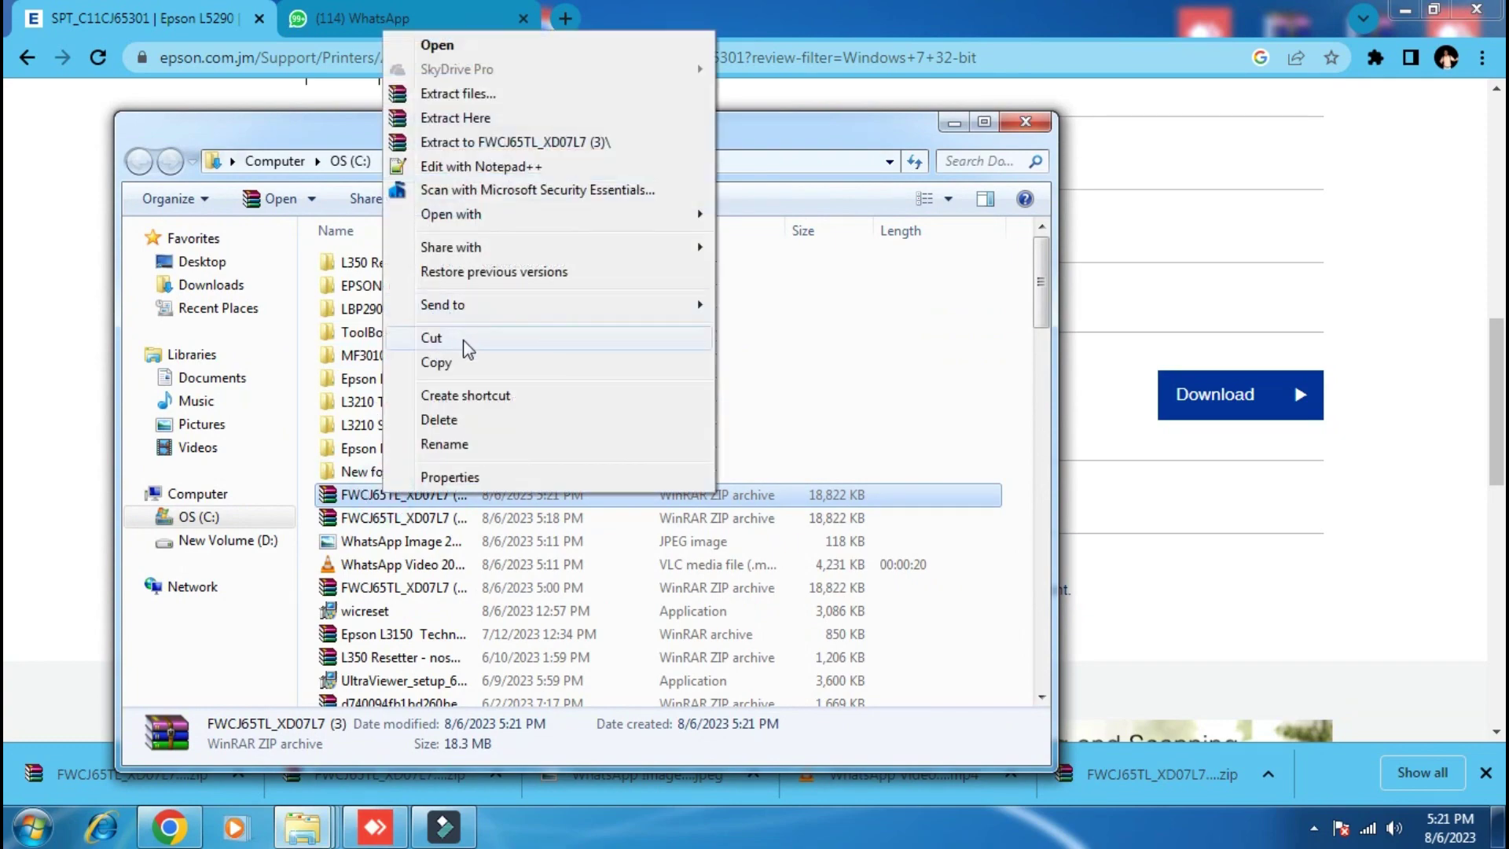
{"action": "left_click", "coordinate": [437, 364]}
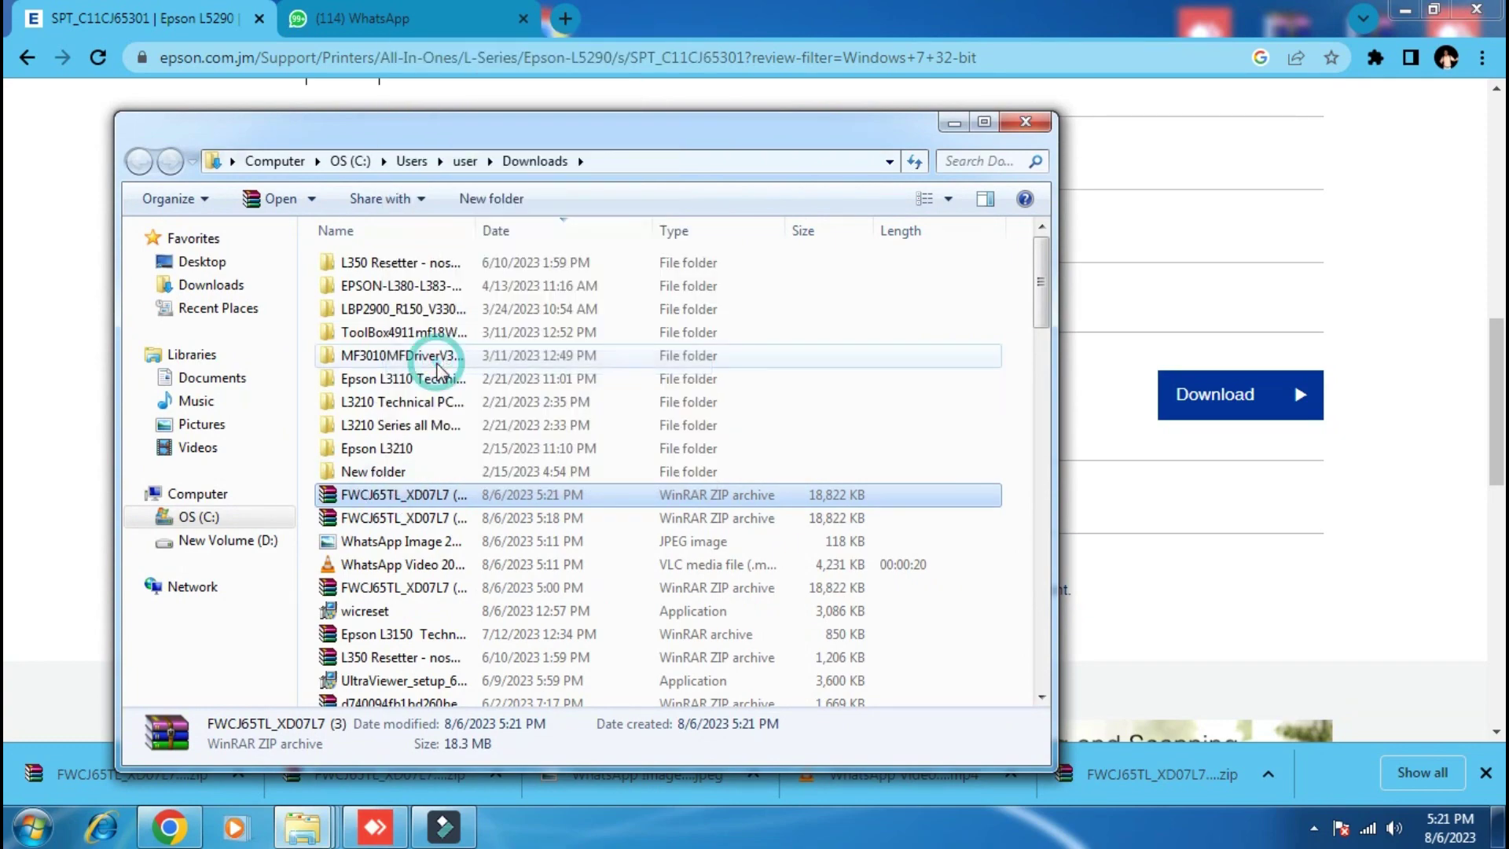
{"action": "left_click", "coordinate": [953, 122]}
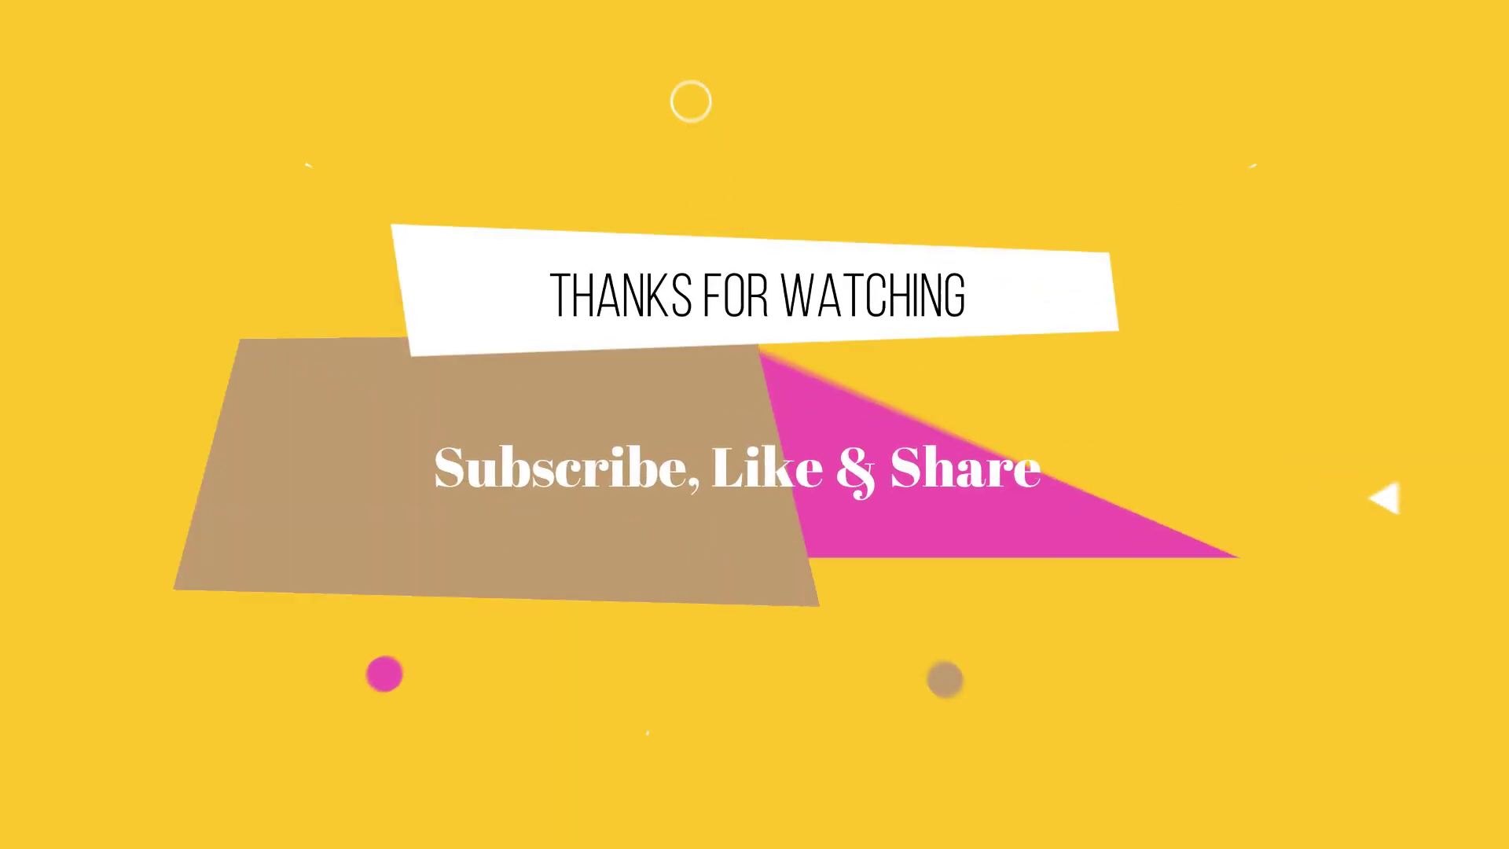